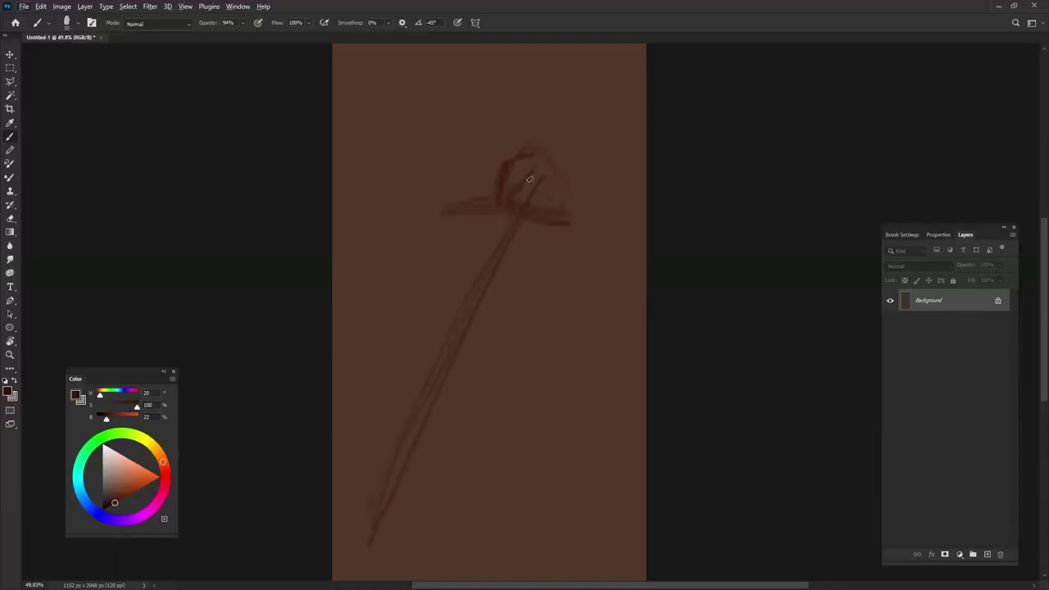
- Sketch the boxer's rough pose, head and gloves in thin brown lines
left_click_drag(524, 164, 410, 246)
left_click_drag(492, 352, 574, 311)
mouse_move(500, 123)
left_mouse_down()
mouse_move(415, 242)
mouse_move(480, 402)
mouse_move(492, 295)
mouse_move(386, 477)
mouse_move(540, 508)
left_mouse_up()
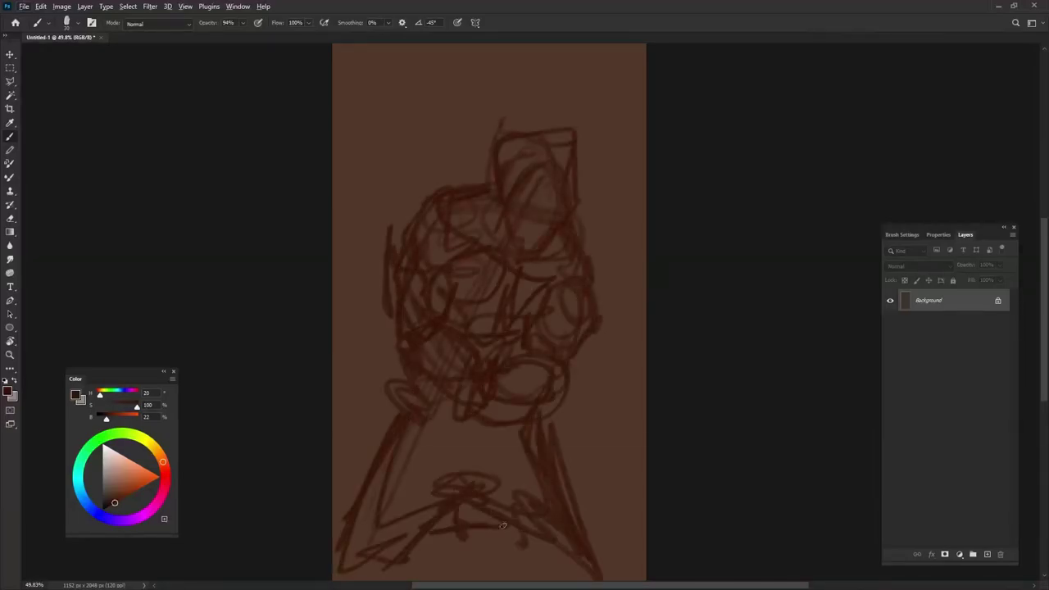
- Fill the figure as a dark brown silhouette and start lighter skin strokes on the left shoulder
mouse_move(524, 557)
left_mouse_down()
mouse_move(492, 205)
mouse_move(426, 532)
left_mouse_up()
mouse_move(590, 327)
left_mouse_down()
mouse_move(517, 168)
mouse_move(554, 218)
mouse_move(519, 286)
left_mouse_up()
left_click(374, 320, "alt")
left_click(938, 234)
mouse_move(414, 262)
left_mouse_down()
mouse_move(409, 201)
mouse_move(443, 262)
mouse_move(395, 321)
mouse_move(409, 344)
left_mouse_up()
- Lower the brush flow, paint light skin on the shoulder, and outline the shoulder and head in dark brown
key("F5")
key("F7")
left_click(416, 229, "alt")
left_click(372, 370, "alt")
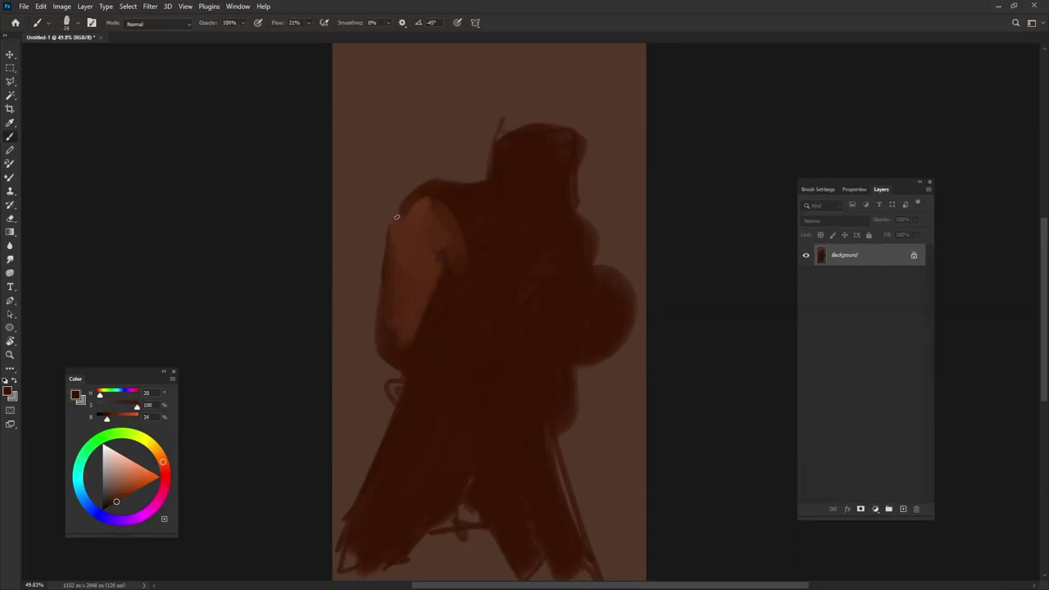
left_click_drag(391, 238, 456, 186)
left_click_drag(393, 244, 470, 268)
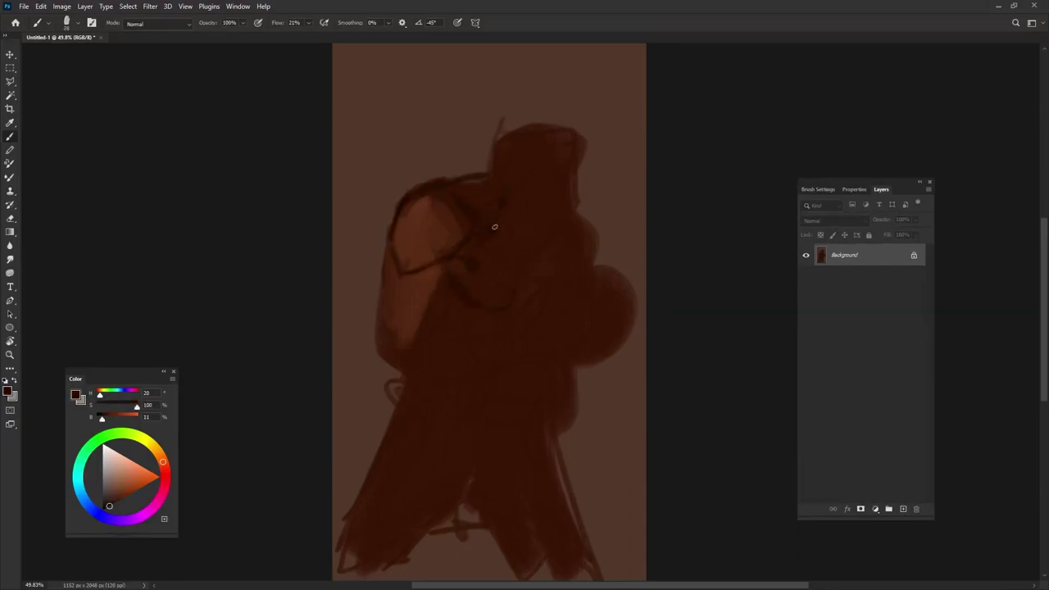
mouse_move(494, 172)
left_mouse_down()
mouse_move(557, 107)
mouse_move(586, 197)
mouse_move(566, 221)
mouse_move(491, 188)
mouse_move(458, 246)
mouse_move(410, 254)
mouse_move(418, 221)
left_mouse_up()
- Highlight the left shoulder and arm, outline the arm dark, and darken the shoulder top and neck line
left_click(508, 196, "alt")
left_click(431, 234, "alt")
left_click(412, 235, "alt")
mouse_move(389, 290)
left_mouse_down()
mouse_move(377, 356)
mouse_move(402, 303)
mouse_move(451, 377)
left_mouse_up()
left_click(410, 345, "alt")
left_click_drag(385, 241, 370, 361)
left_click_drag(371, 365, 408, 314)
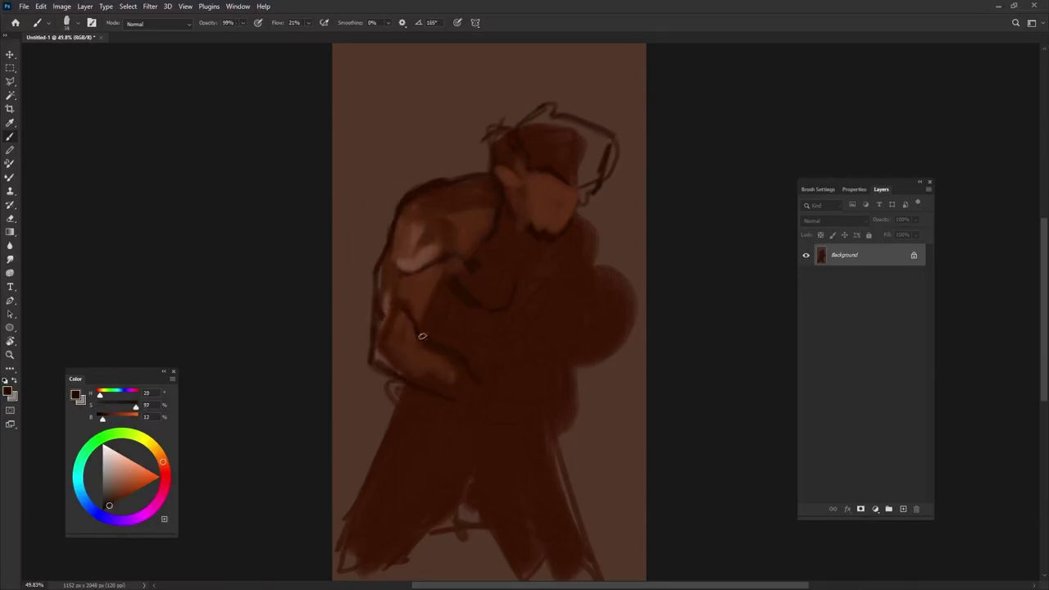
mouse_move(426, 182)
left_mouse_down()
mouse_move(467, 242)
mouse_move(502, 130)
mouse_move(480, 117)
mouse_move(546, 105)
mouse_move(560, 180)
mouse_move(546, 201)
mouse_move(537, 187)
left_mouse_up()
left_click(505, 168, "alt")
- Repaint the face and nose in skin tones with lighter highlights
left_click(551, 183, "alt")
left_click(551, 183, "alt")
left_click(565, 209, "alt")
mouse_move(522, 175)
left_mouse_down()
mouse_move(524, 205)
mouse_move(561, 204)
mouse_move(547, 212)
left_mouse_up()
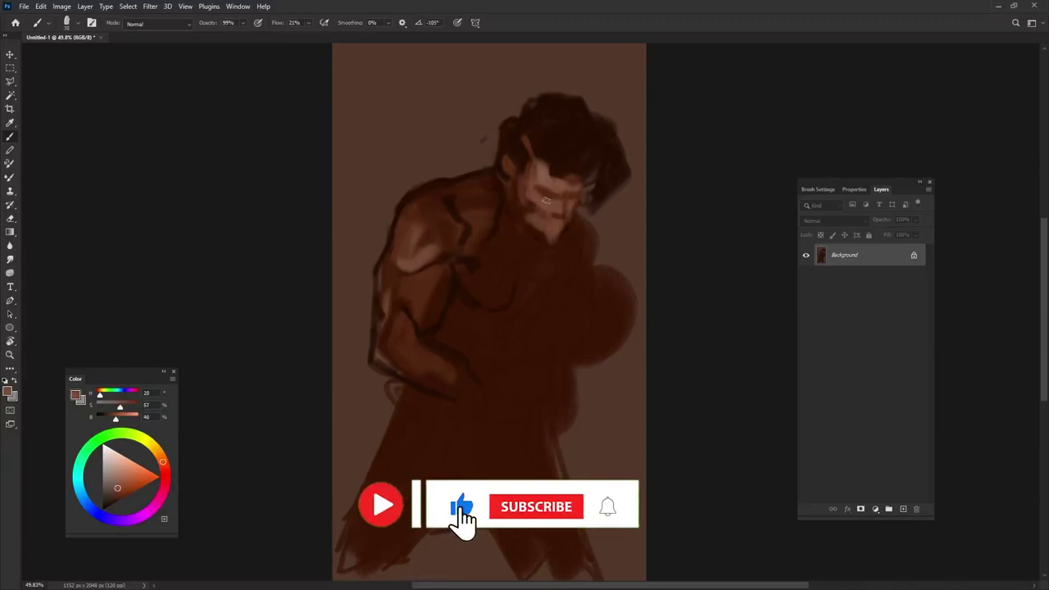
left_click(565, 207, "alt")
left_click(563, 200, "alt")
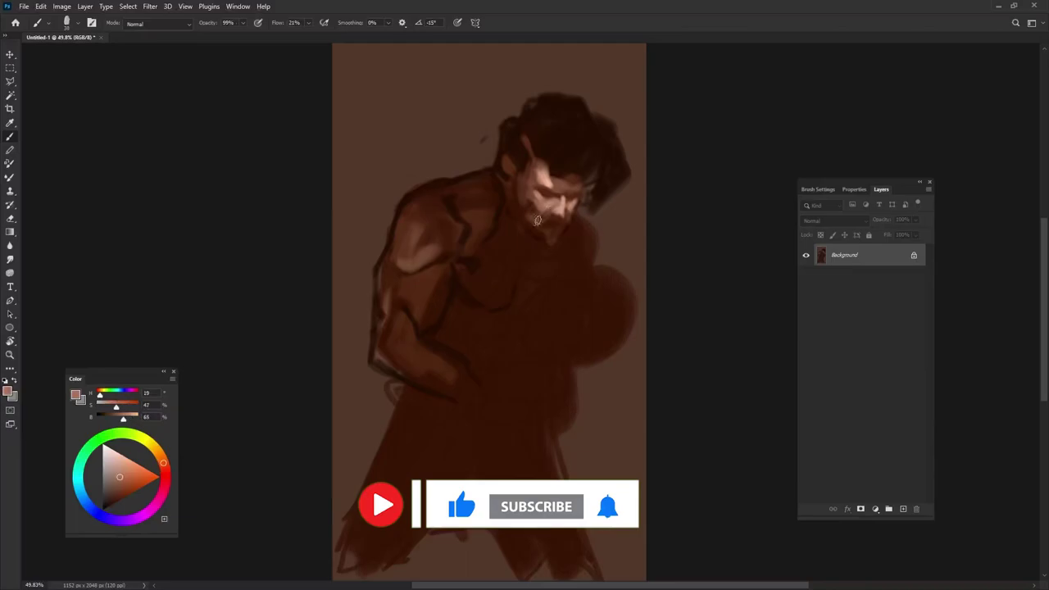
- Add a light stroke by the neck and a dark stroke from the ear down the neck
left_click(527, 204, "alt")
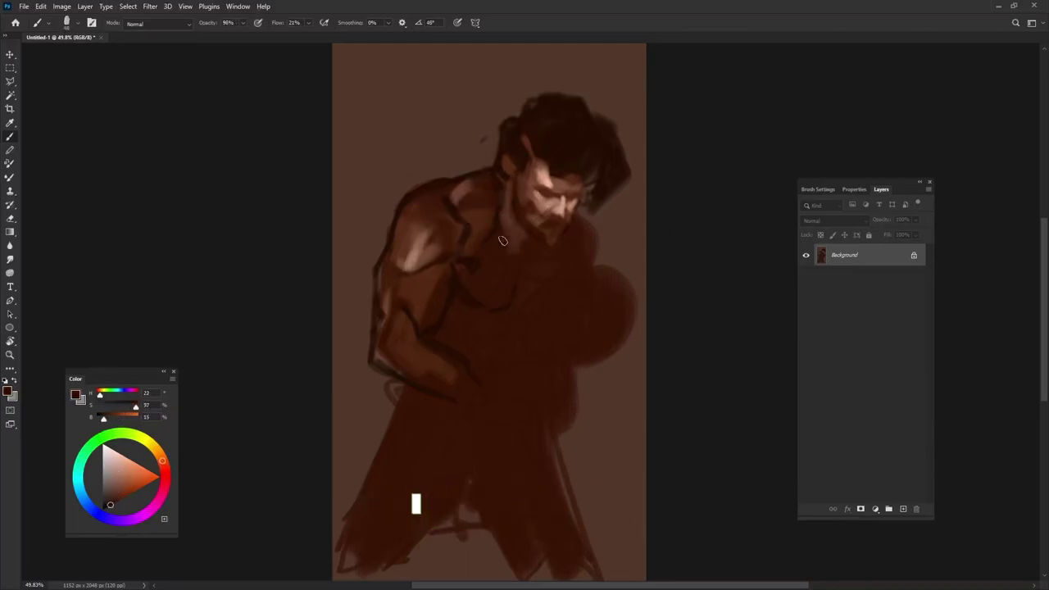
left_click_drag(465, 210, 483, 215)
left_click(557, 193, "alt")
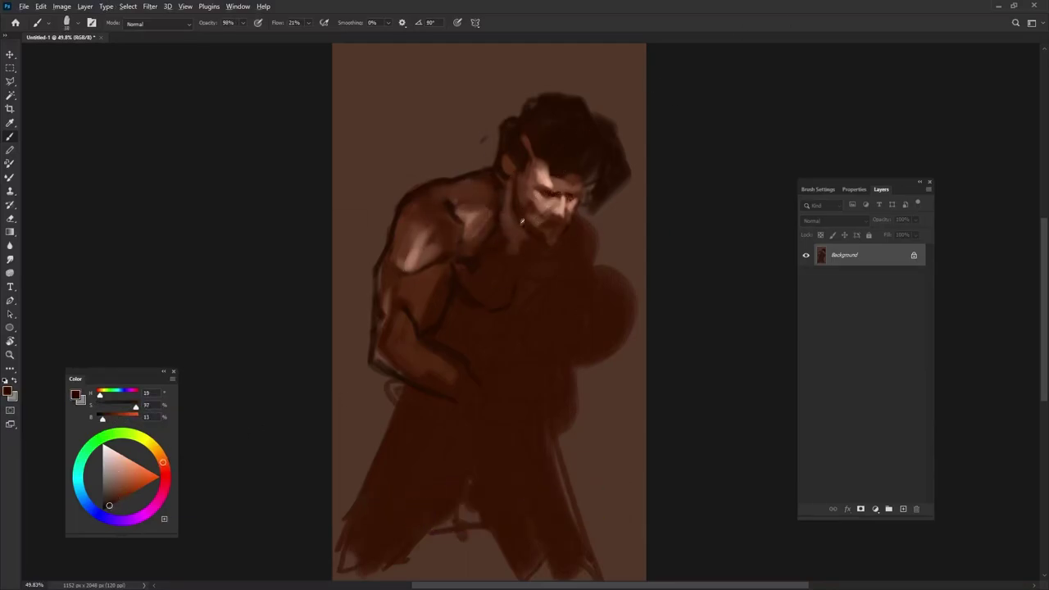
left_click(527, 242, "alt")
left_click_drag(577, 209, 605, 255)
left_click(570, 207, "alt")
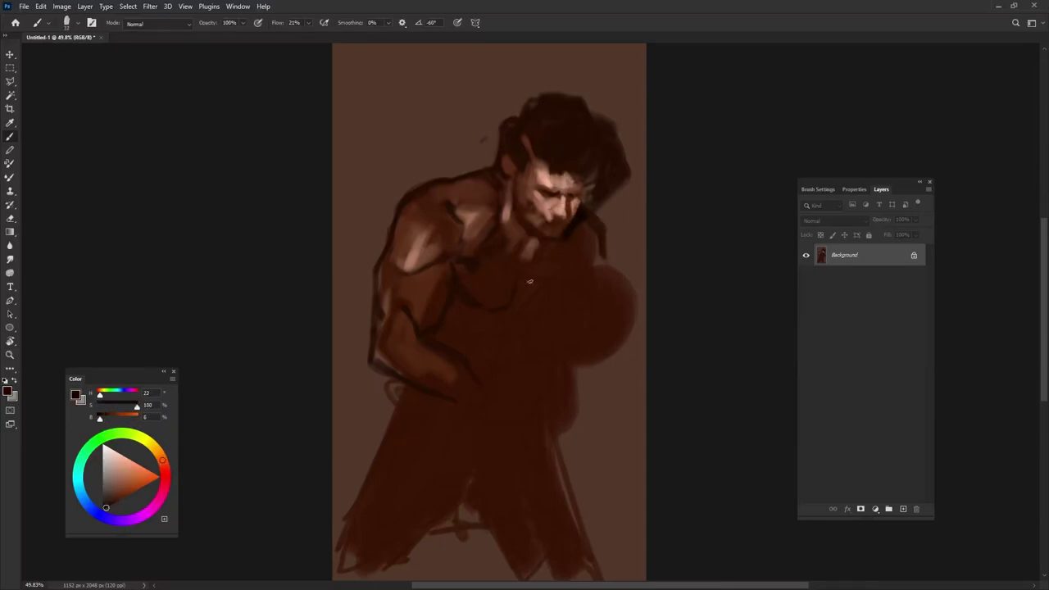
left_click(543, 190, "alt")
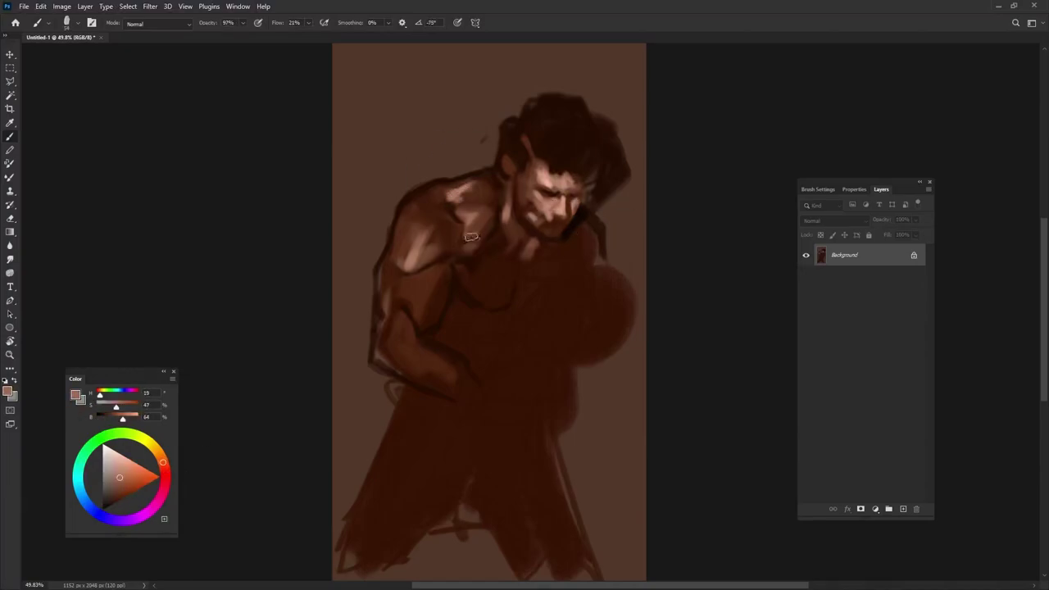
left_click(475, 286, "alt")
- Sample browns and paint light strokes along the left arm, upper arm and forearm
right_click(495, 279)
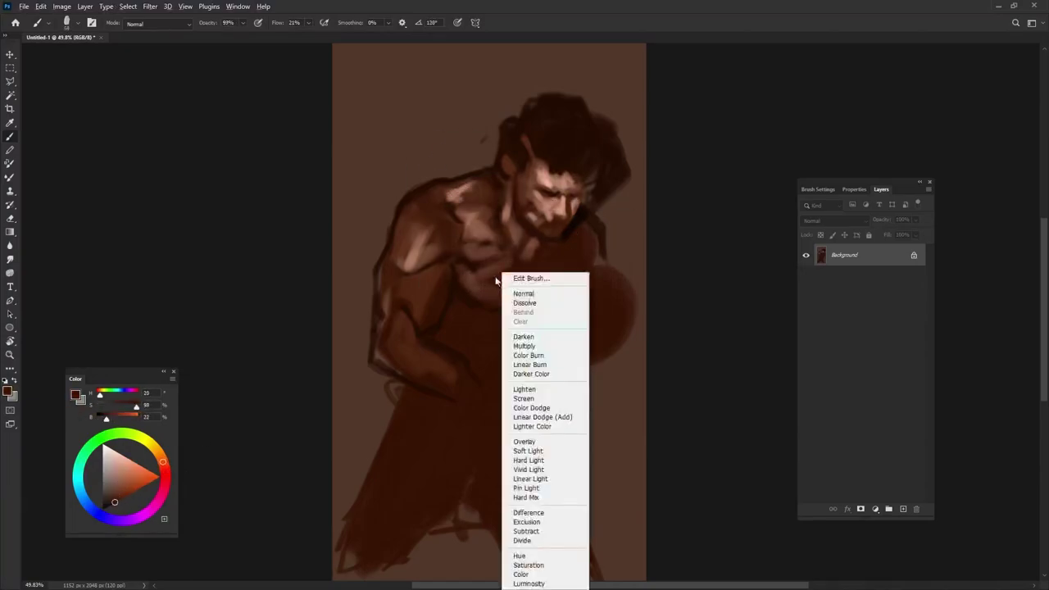
left_click(481, 282)
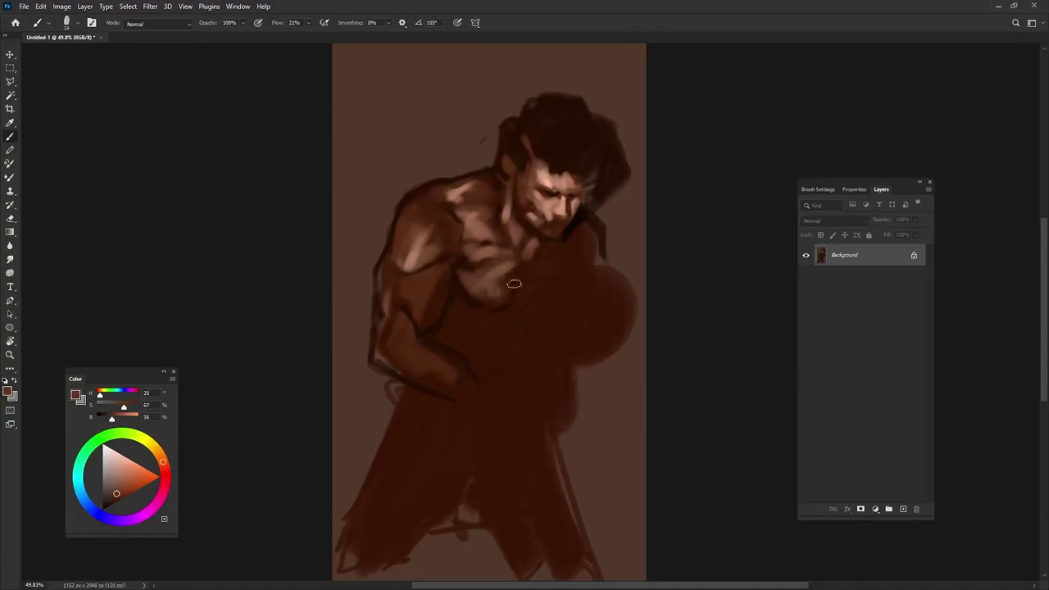
left_click(482, 299, "alt")
left_click(416, 240, "alt")
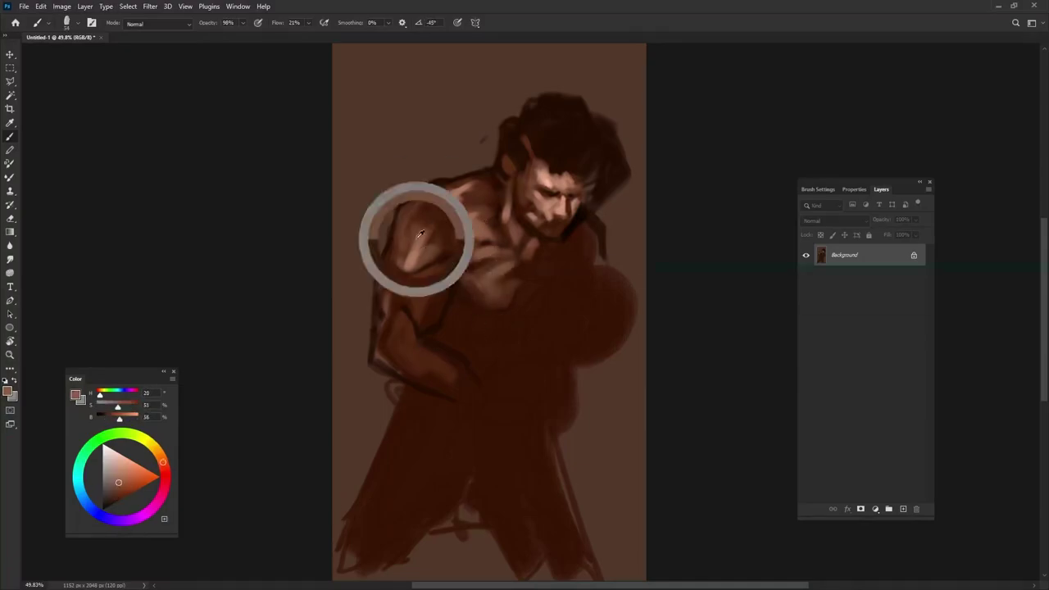
left_click(416, 270, "alt")
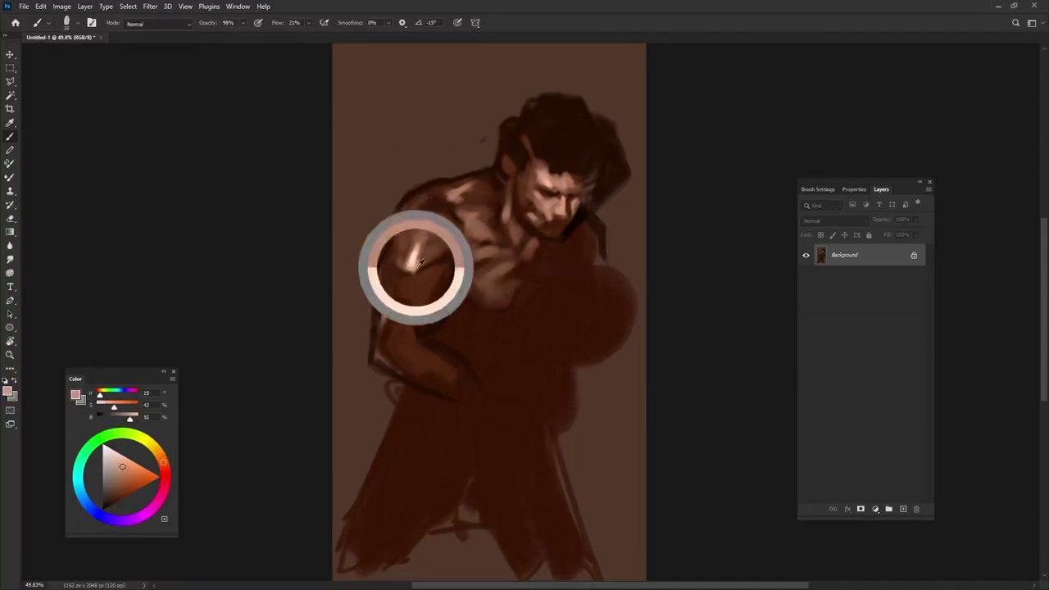
left_click_drag(381, 270, 385, 309)
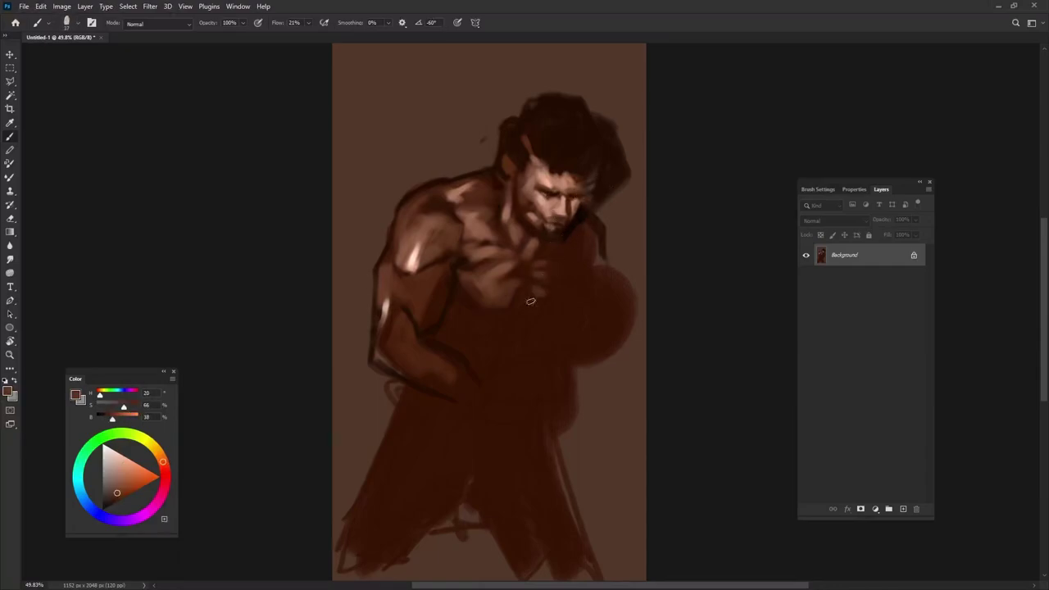
left_click_drag(431, 291, 422, 316)
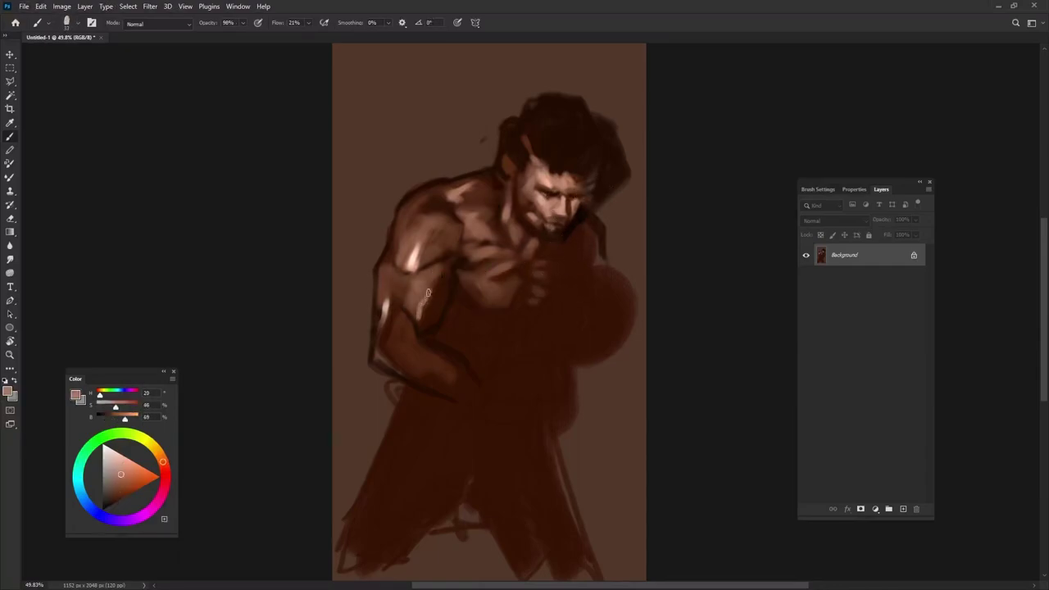
left_click_drag(434, 270, 430, 327)
- Paint light tones and pink highlights on the crossed forearm and hand
left_click(420, 332, "alt")
left_click(381, 332, "alt")
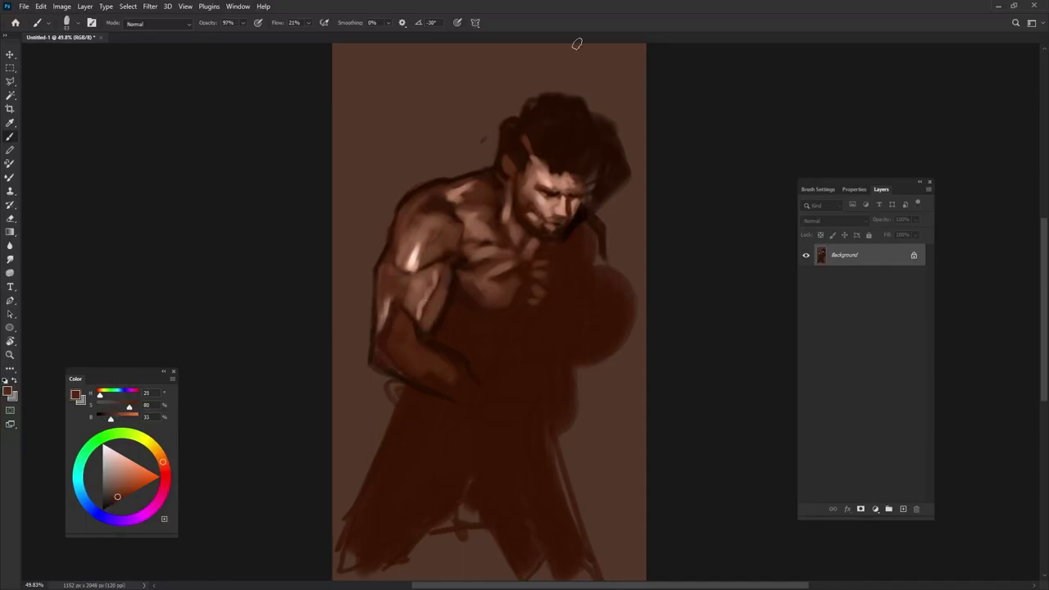
left_click(393, 213, "alt")
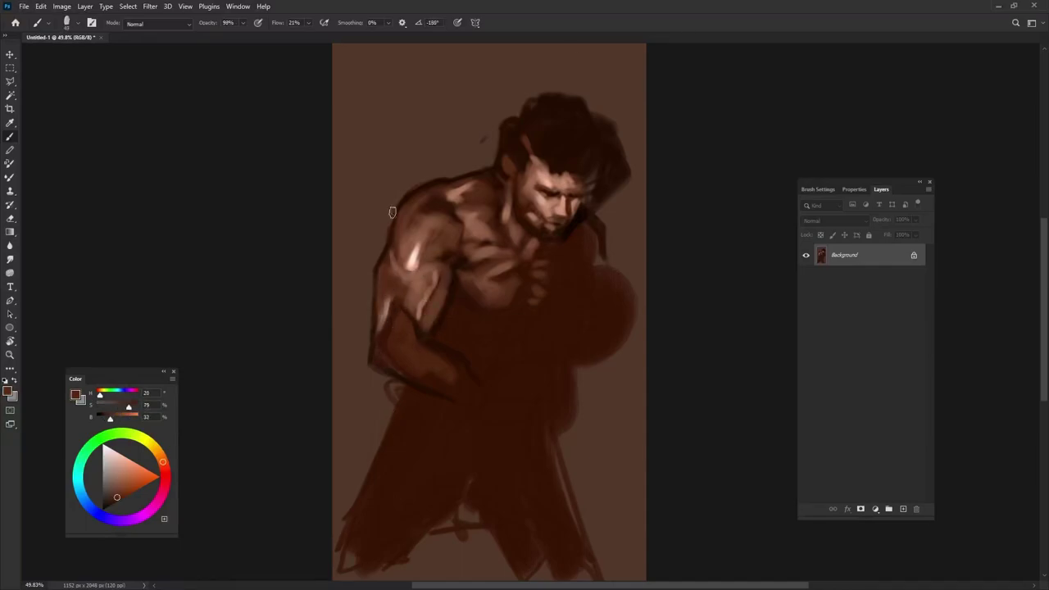
left_click(396, 321, "alt")
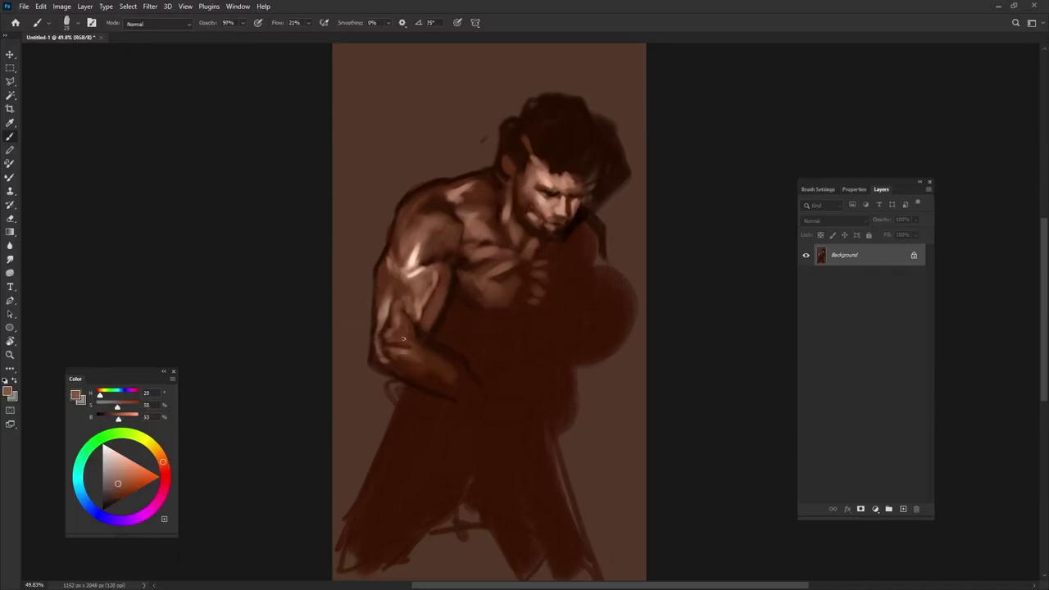
left_click(384, 269, "alt")
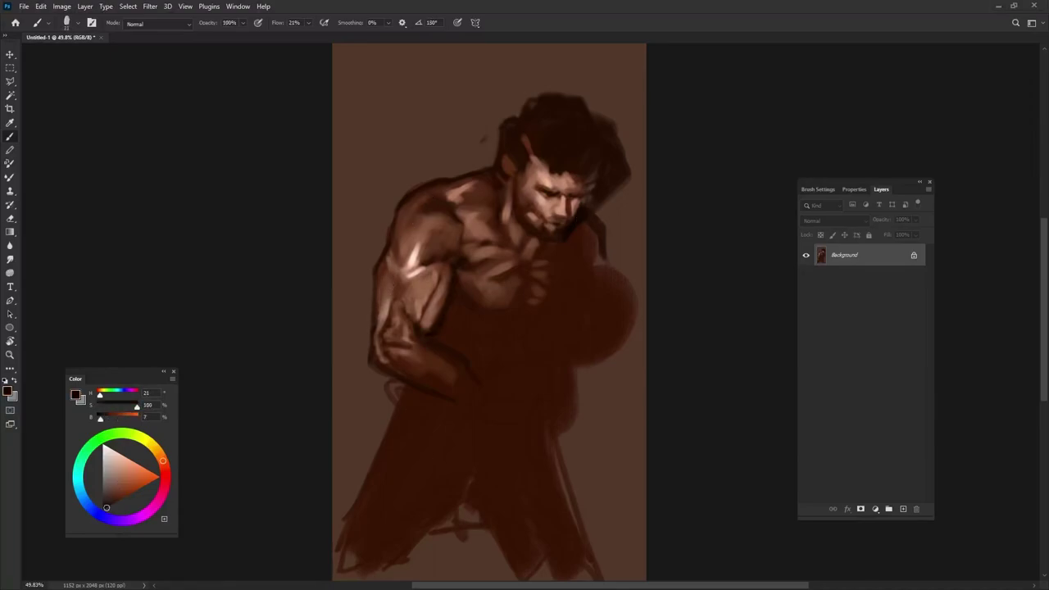
left_click(409, 262, "alt")
left_click_drag(484, 307, 463, 348)
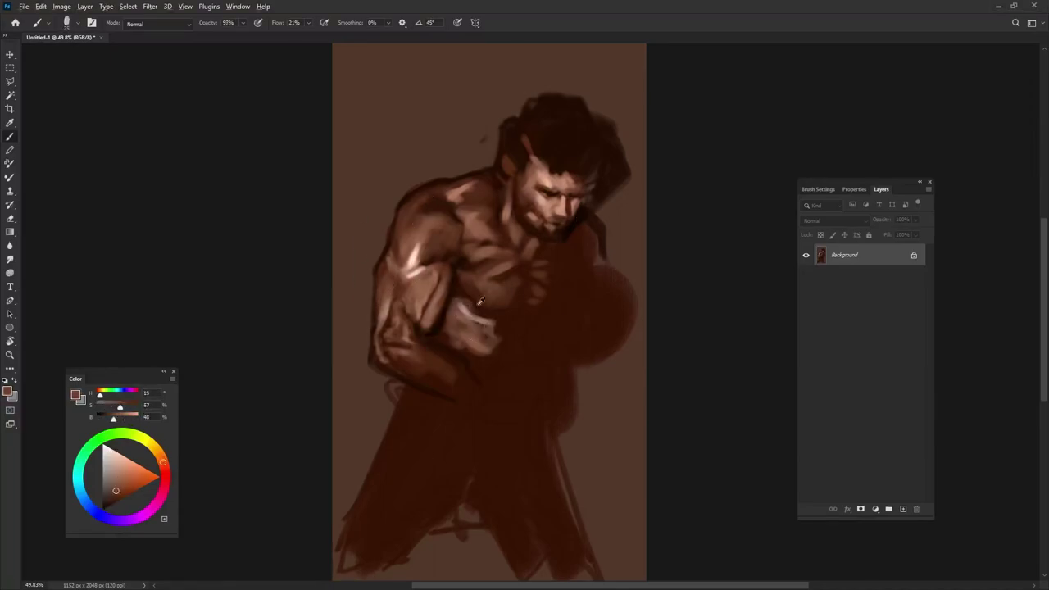
left_click(471, 326, "alt")
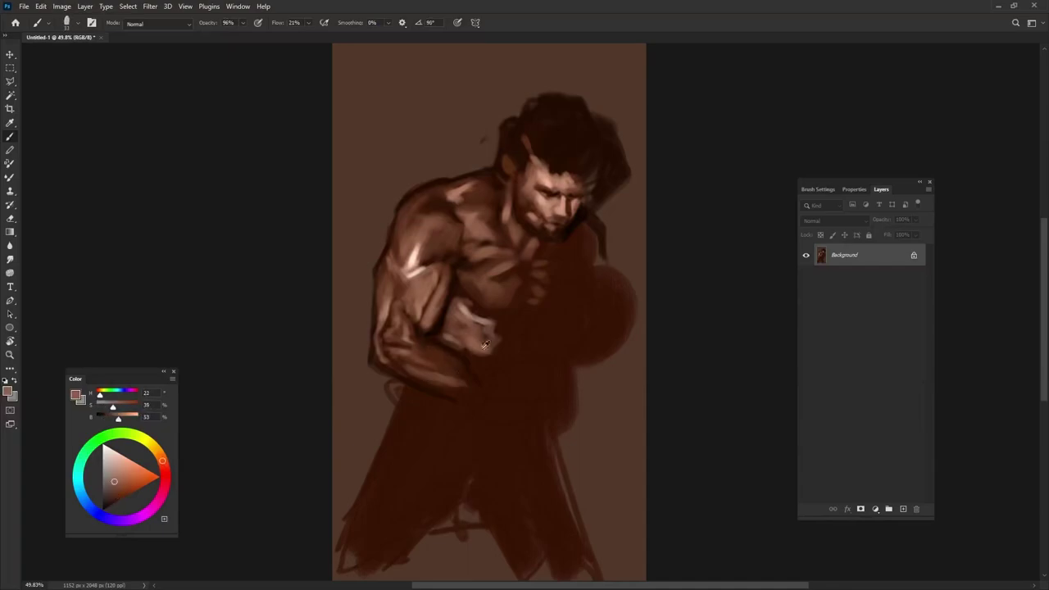
left_click_drag(443, 342, 490, 357)
- Add light strokes on the shoulder and upper chest
left_click(507, 330, "alt")
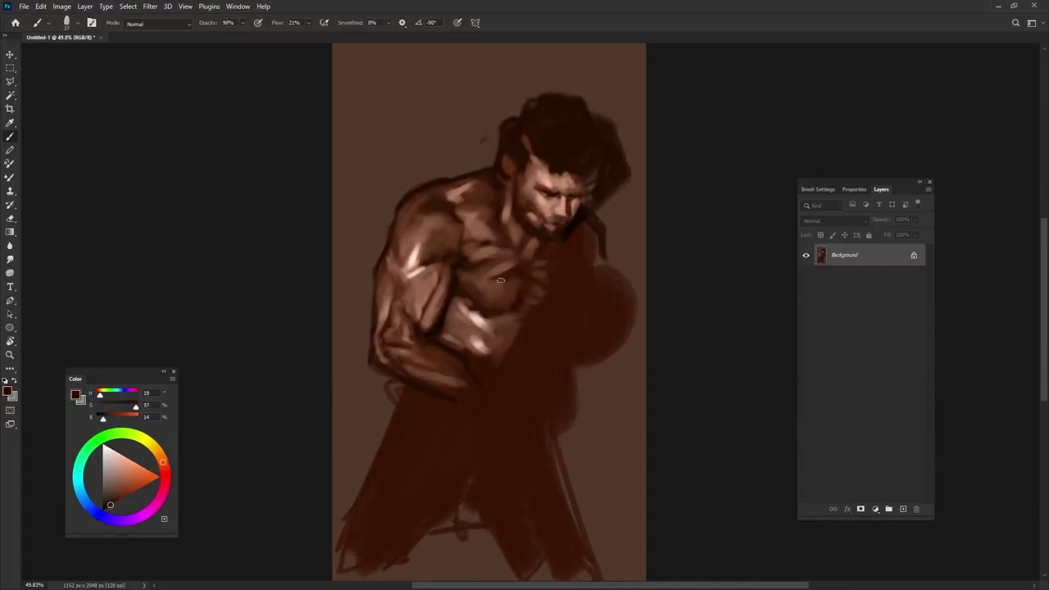
left_click(494, 254, "alt")
left_click_drag(458, 215, 492, 190)
left_click(499, 246, "alt")
left_click(474, 236, "alt")
- Darken the hair and neck edge, lighten the lower forearm, and block in the blue-grey glove
mouse_move(611, 123)
left_mouse_down()
mouse_move(627, 196)
mouse_move(602, 270)
left_mouse_up()
mouse_move(397, 394)
left_mouse_down()
mouse_move(458, 381)
mouse_move(491, 421)
left_mouse_up()
mouse_move(500, 377)
left_mouse_down()
mouse_move(569, 385)
mouse_move(516, 439)
left_mouse_up()
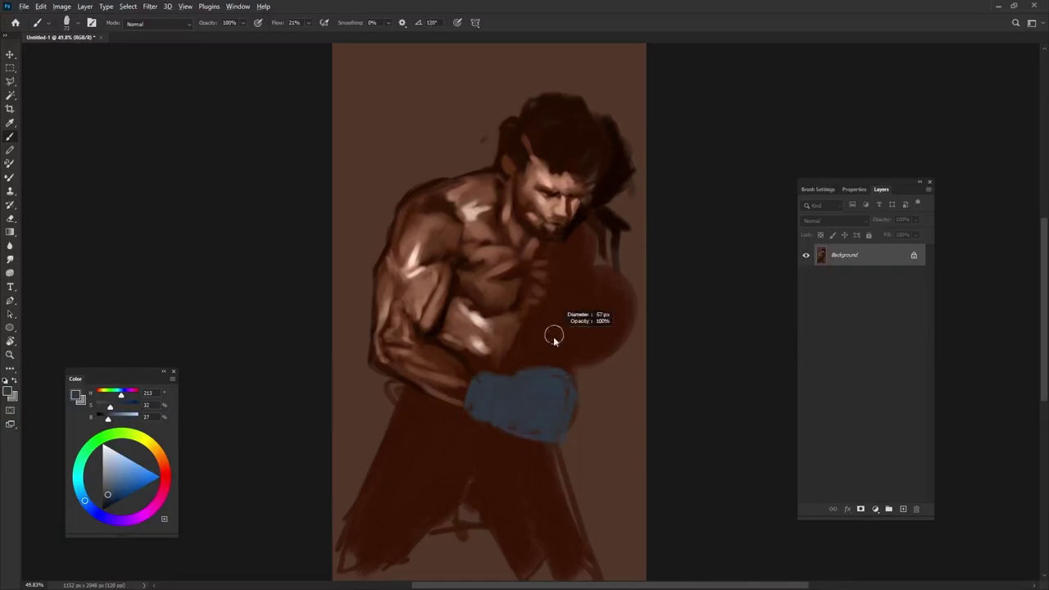
mouse_move(554, 340)
left_mouse_down()
mouse_move(573, 299)
mouse_move(610, 344)
left_mouse_up()
left_click_drag(590, 275, 623, 344)
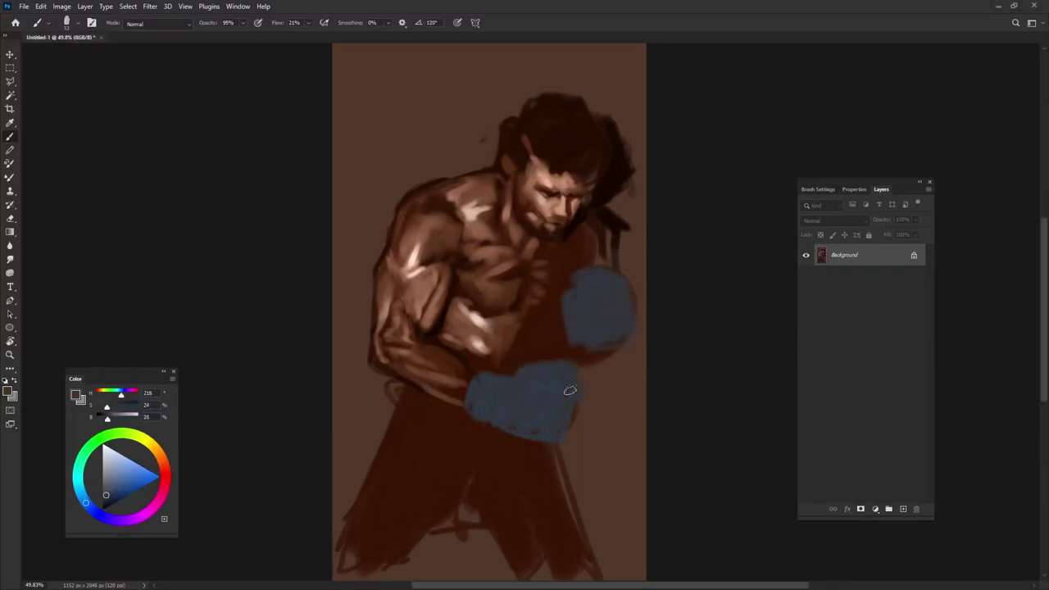
- At full opacity, paint lighter chest strokes, a pink highlight, and darker red-brown beside the glove
key("0")
left_click(528, 243, "alt")
left_click(502, 256, "alt")
mouse_move(515, 250)
left_mouse_down()
mouse_move(482, 286)
mouse_move(467, 285)
left_mouse_up()
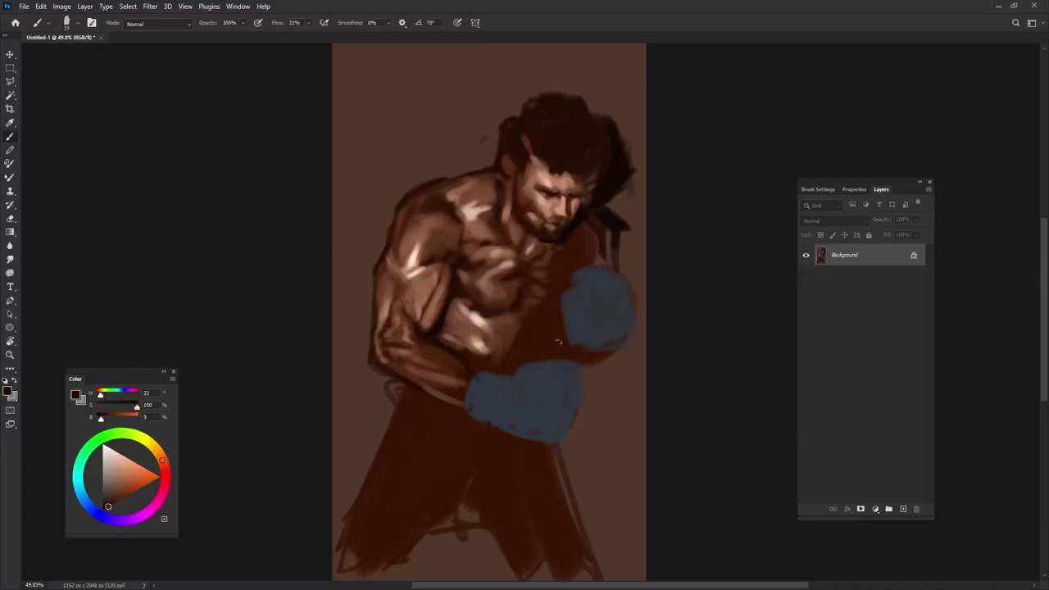
left_click(544, 275, "alt")
left_click(536, 294)
left_click(542, 289, "alt")
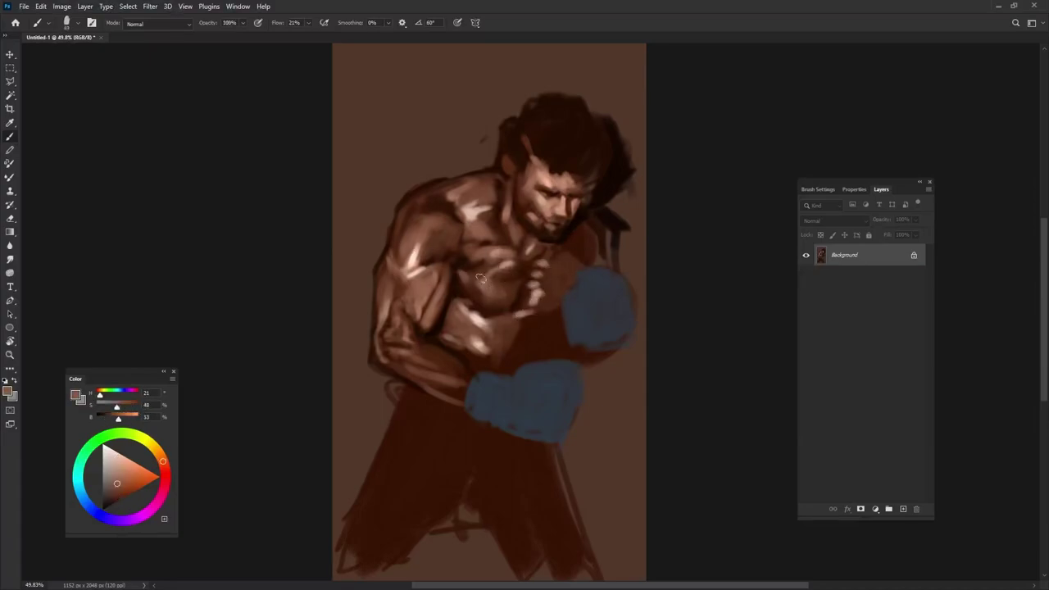
mouse_move(550, 266)
left_mouse_down()
mouse_move(544, 284)
mouse_move(566, 261)
left_mouse_up()
left_click(545, 284, "alt")
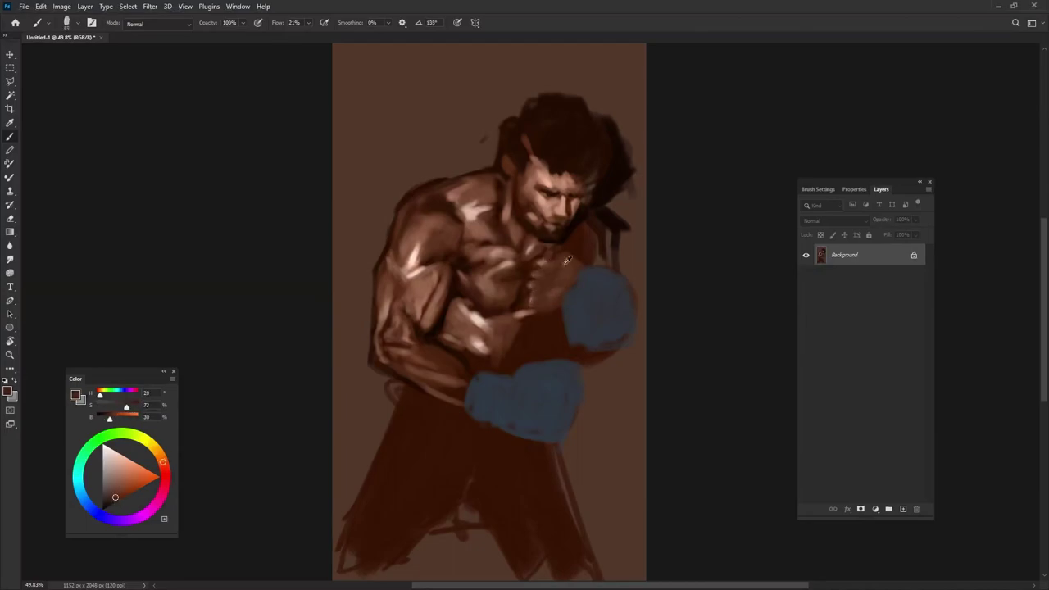
- Lighten the ear and side of the head and extend the dark hair upward
left_click(524, 207, "alt")
left_click(520, 249, "alt")
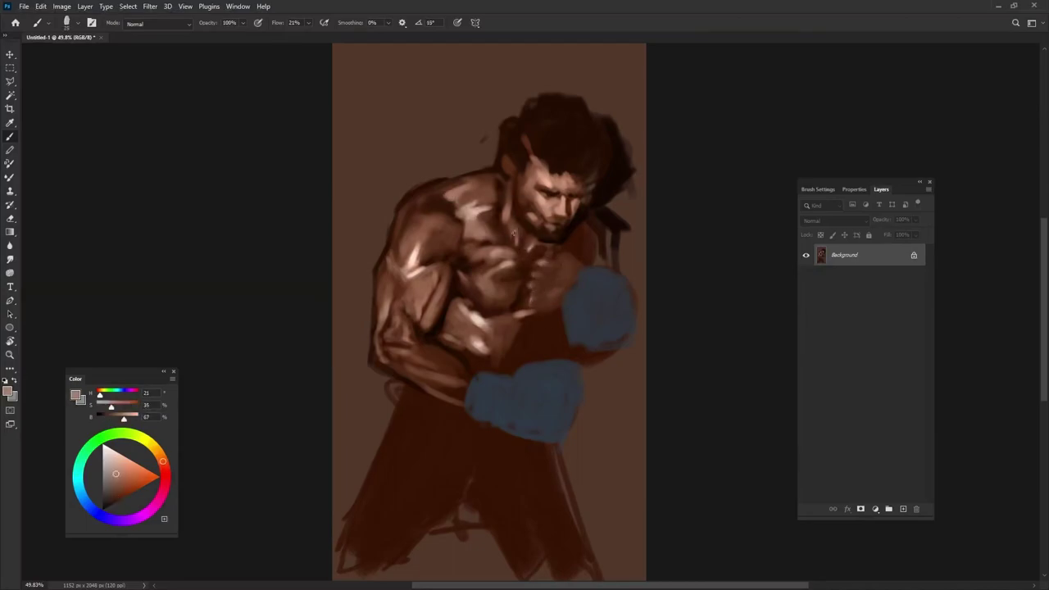
left_click(509, 202, "alt")
left_click(511, 176, "alt")
left_click_drag(511, 174, 512, 154)
left_click(429, 205, "alt")
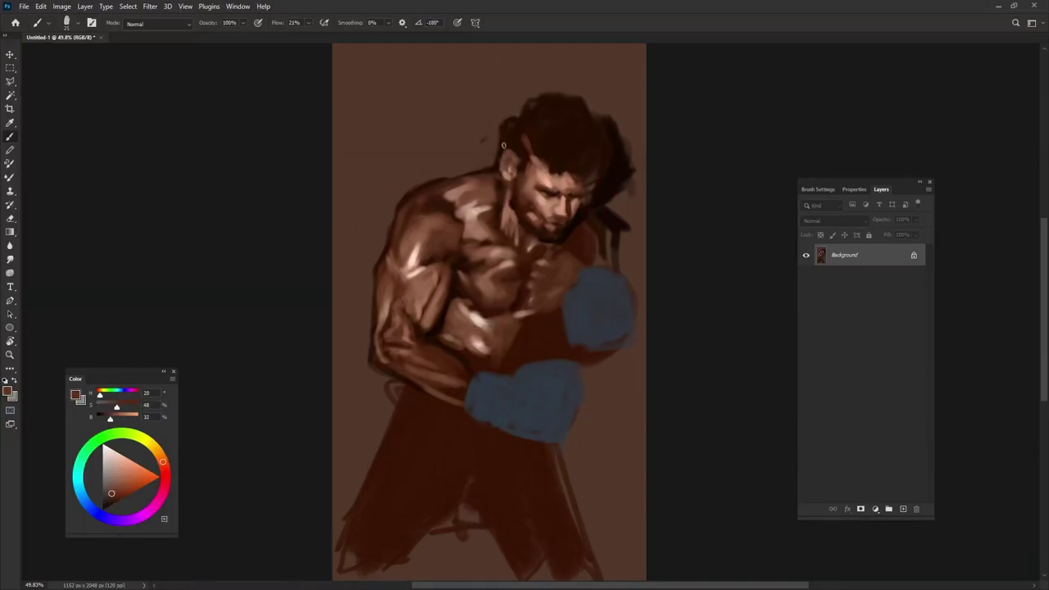
left_click_drag(536, 115, 581, 84)
left_click(527, 154, "alt")
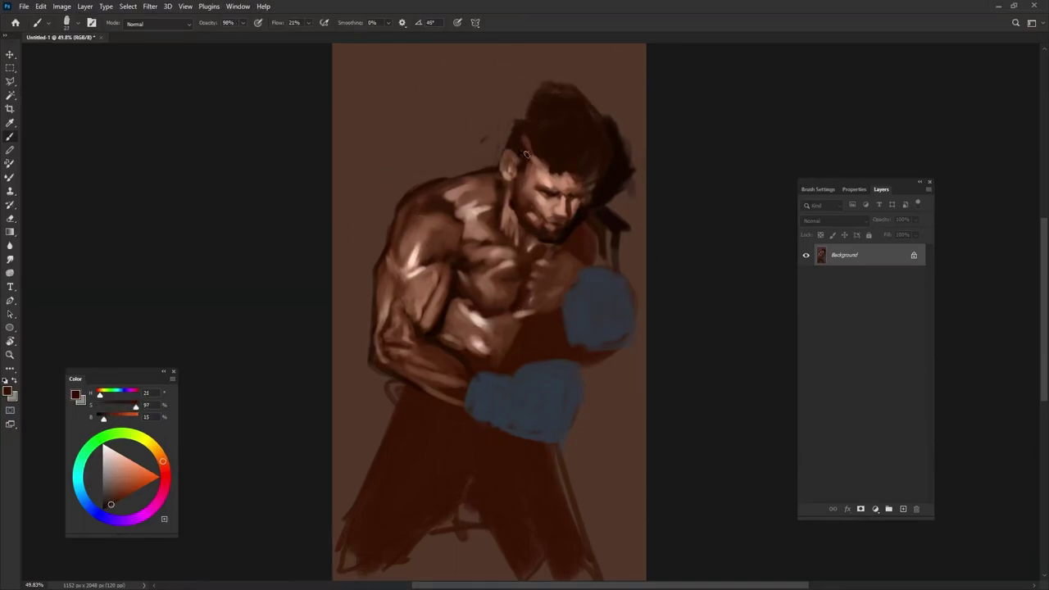
- Outline the right side of the arm and glove in near-black
left_click(586, 236, "alt")
left_click(599, 245, "alt")
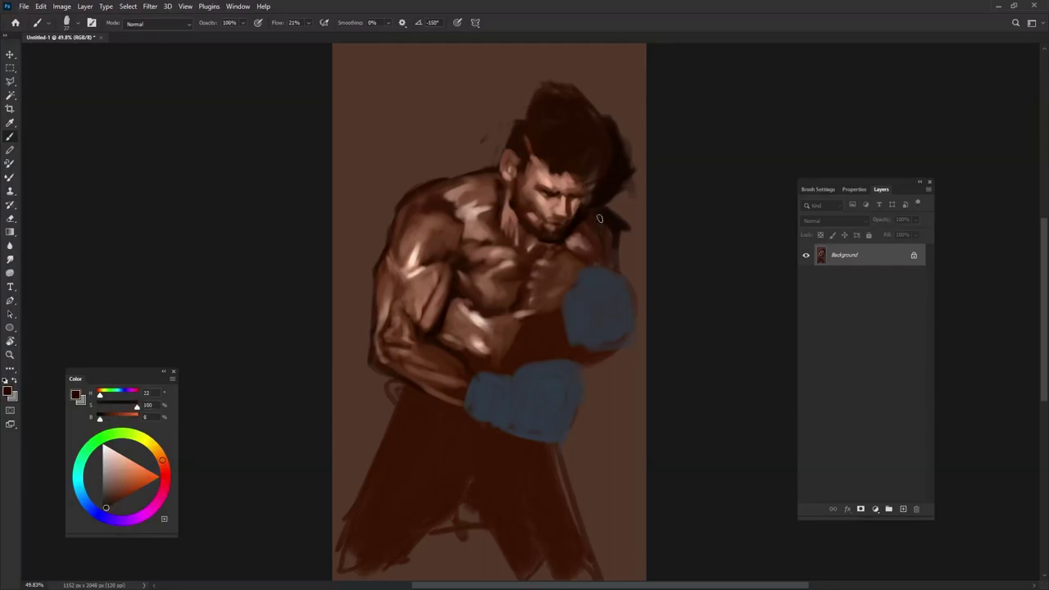
mouse_move(602, 218)
left_mouse_down()
mouse_move(631, 278)
mouse_move(630, 361)
mouse_move(583, 377)
left_mouse_up()
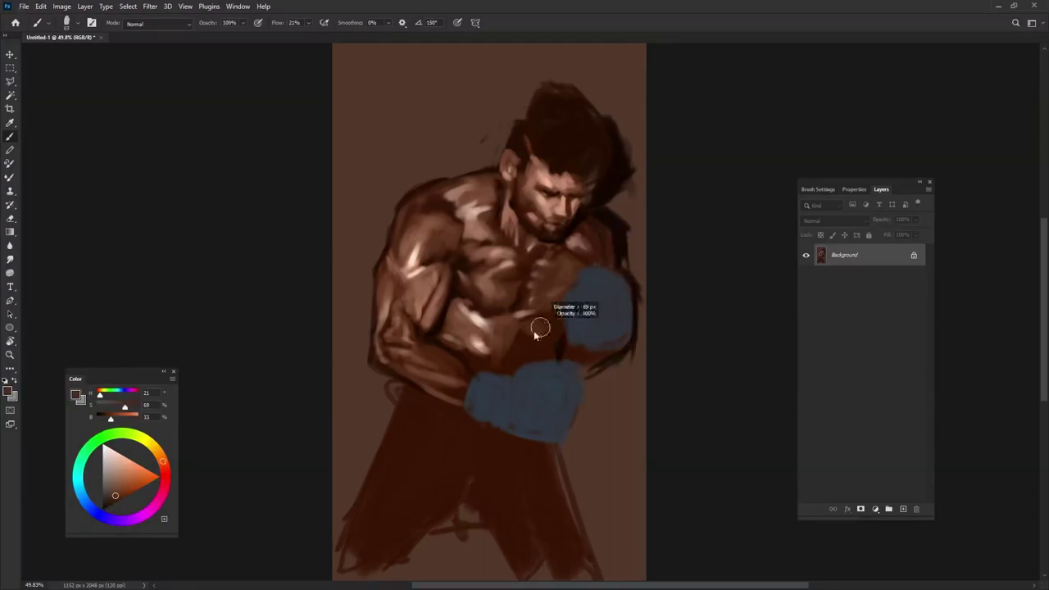
- Sample dark and light skin tones from the torso, chest and face for shading
left_click(512, 476, "alt")
left_click(498, 331, "alt")
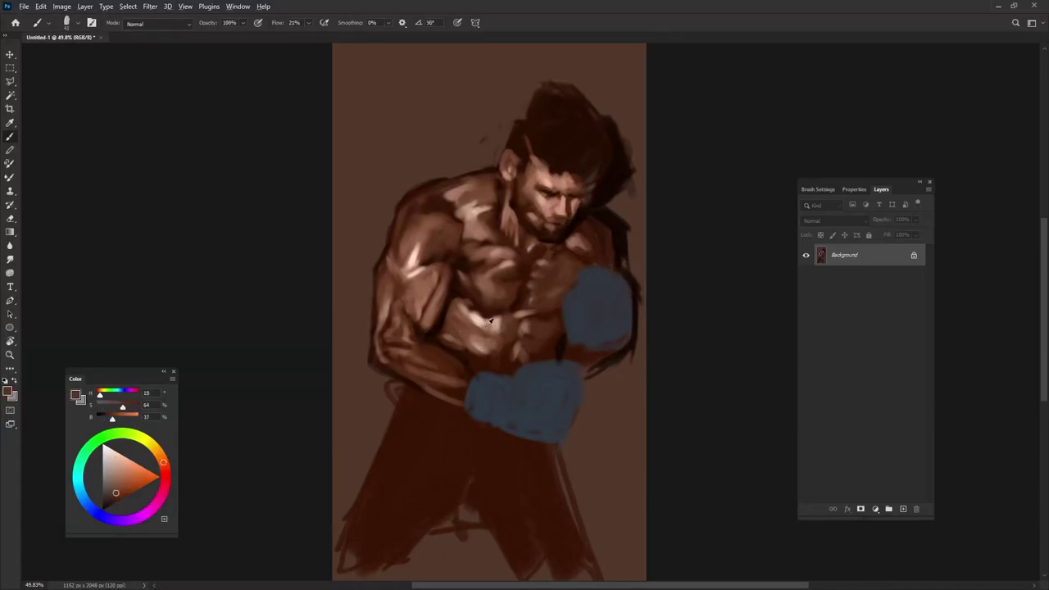
left_click(468, 330, "alt")
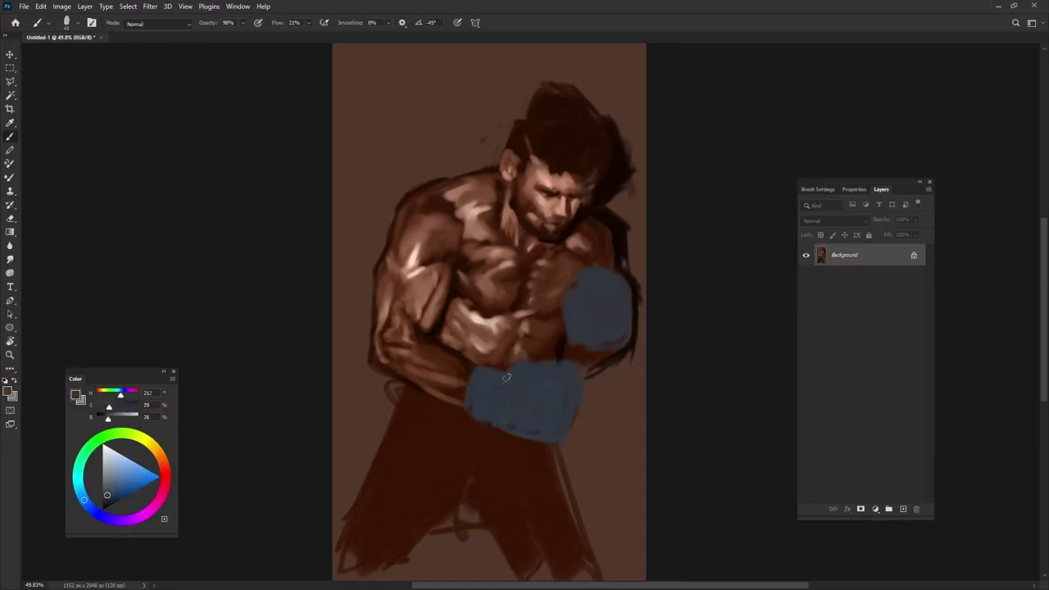
left_click(503, 341, "alt")
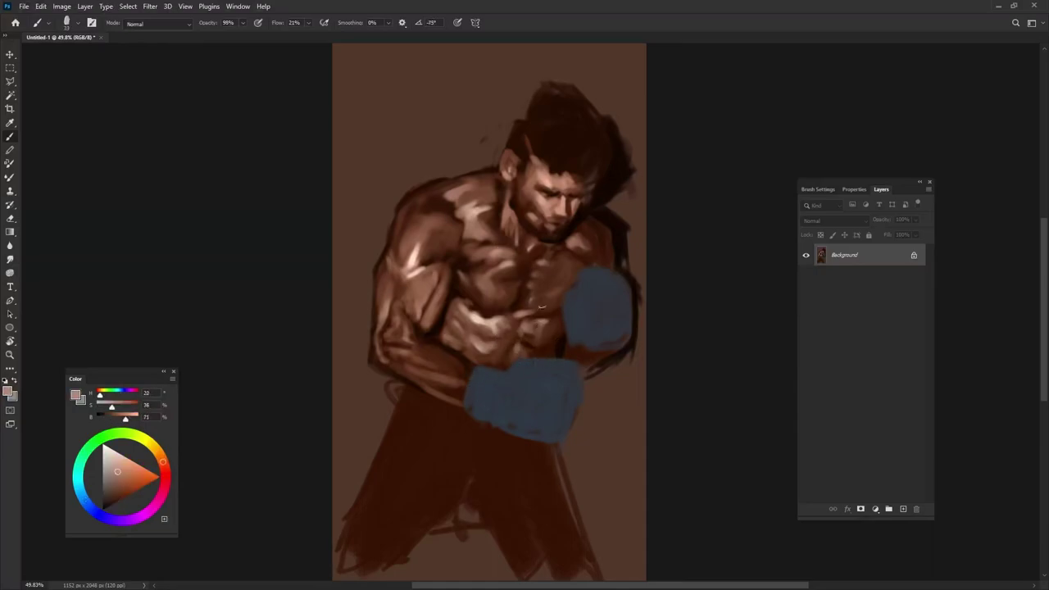
left_click(548, 264, "alt")
left_click(509, 258, "alt")
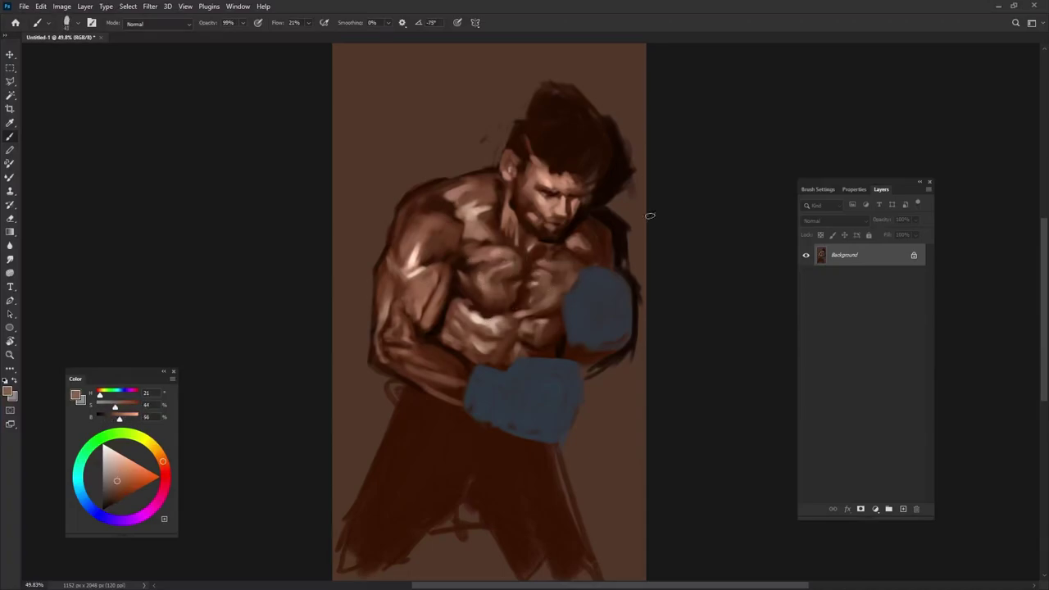
left_click(508, 235, "alt")
left_click(531, 282, "alt")
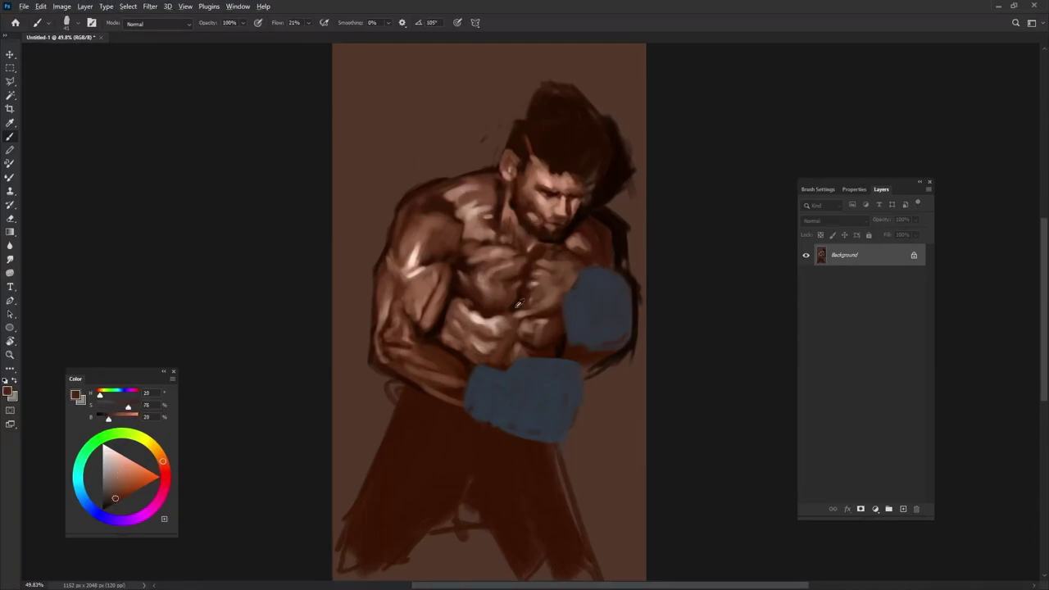
left_click(554, 331, "alt")
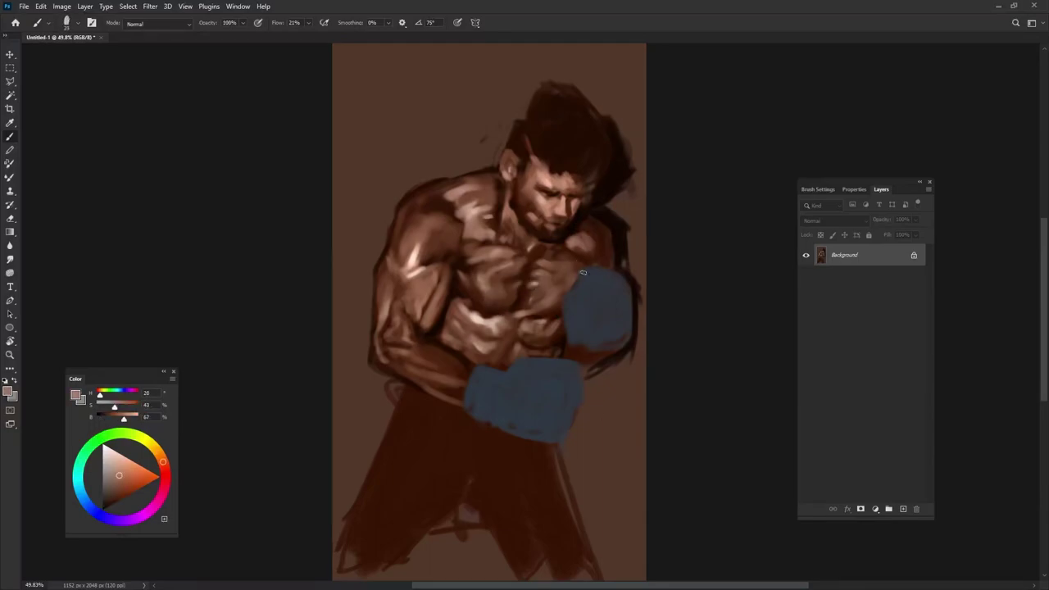
left_click(578, 239, "alt")
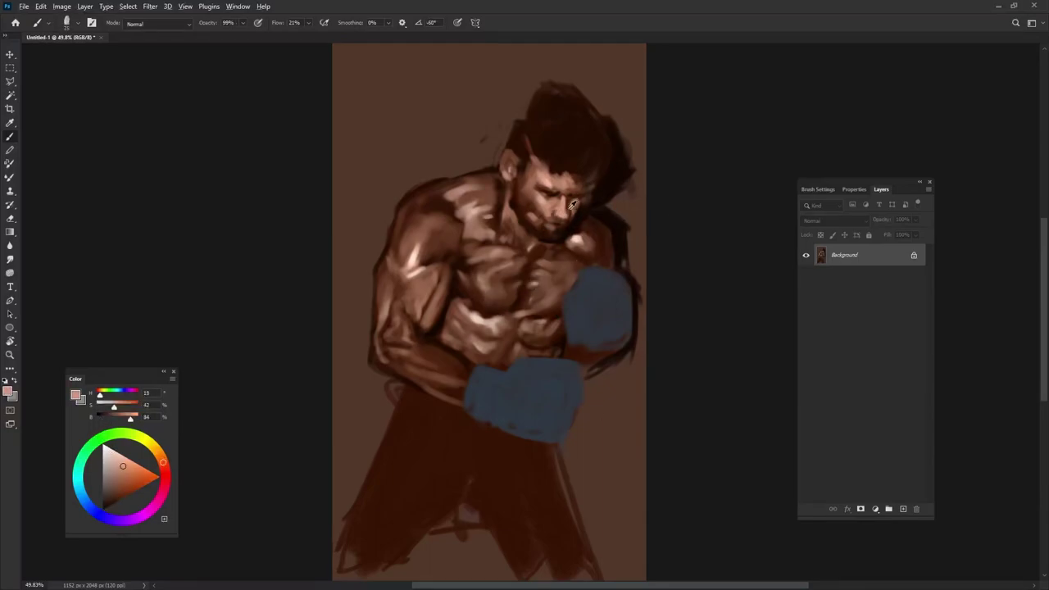
left_click(573, 202, "alt")
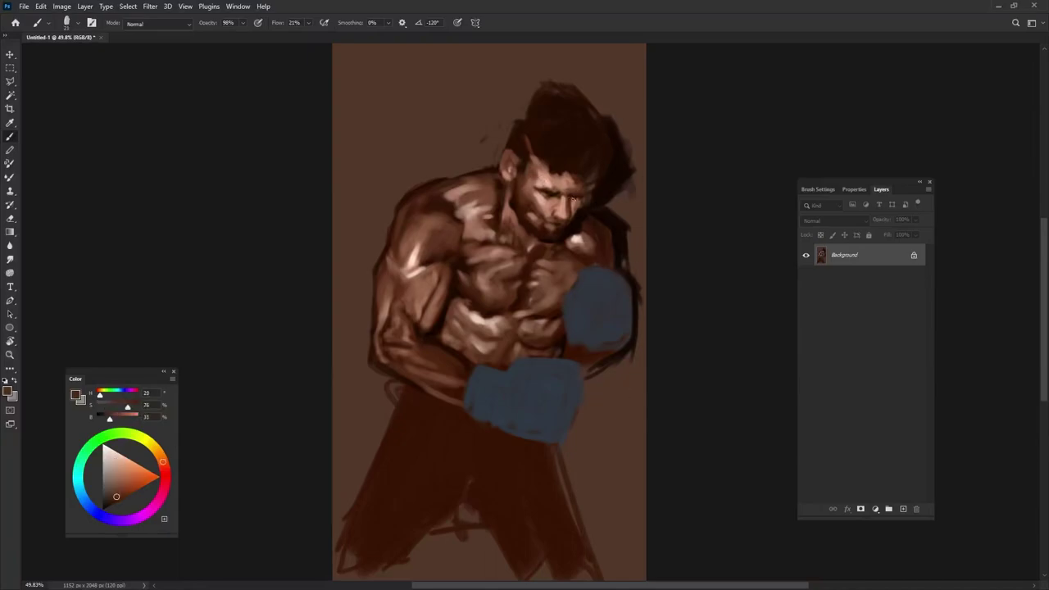
- Darken the trunks with dark brown strokes and add lighter strokes between the legs
left_click(481, 417, "alt")
mouse_move(393, 389)
left_mouse_down()
mouse_move(358, 440)
mouse_move(344, 557)
left_mouse_up()
left_click_drag(578, 449, 610, 565)
left_click_drag(457, 541, 540, 570)
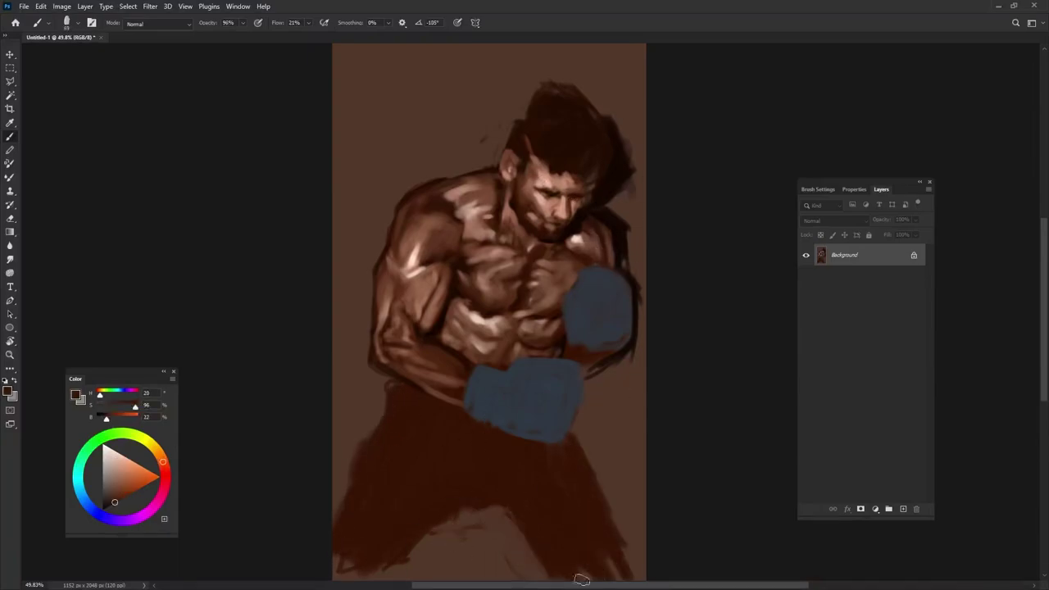
- Outline the right glove and leg in near-black and darken the lower-left shorts
left_click(613, 354, "alt")
left_click_drag(590, 370, 610, 525)
left_click_drag(433, 514, 348, 574)
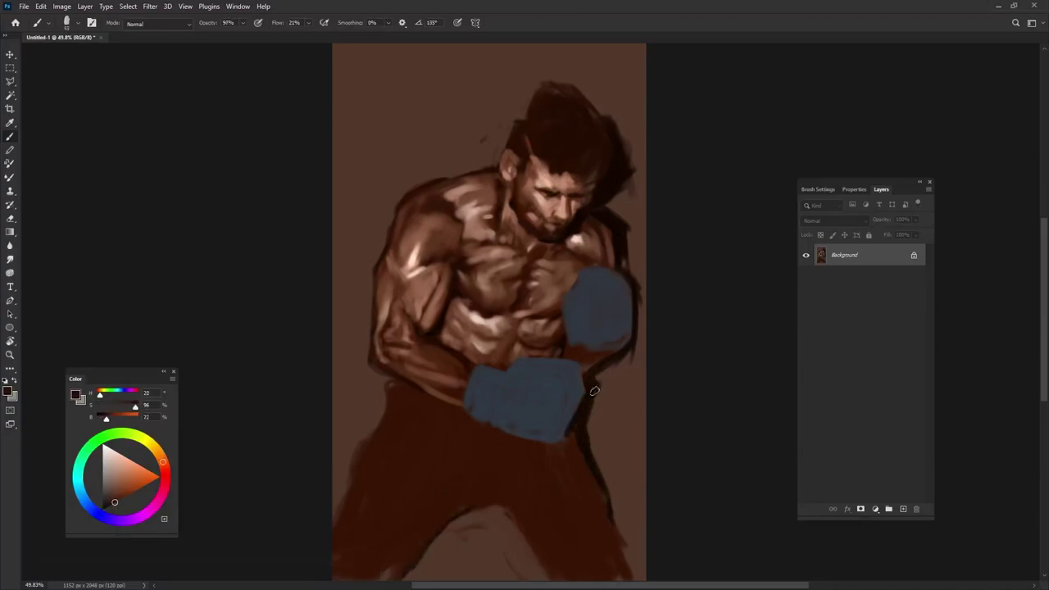
- Paint light highlights on both gloves and dark blue-grey shading on the upper glove
left_click(569, 341, "alt")
left_click_drag(589, 274, 589, 328)
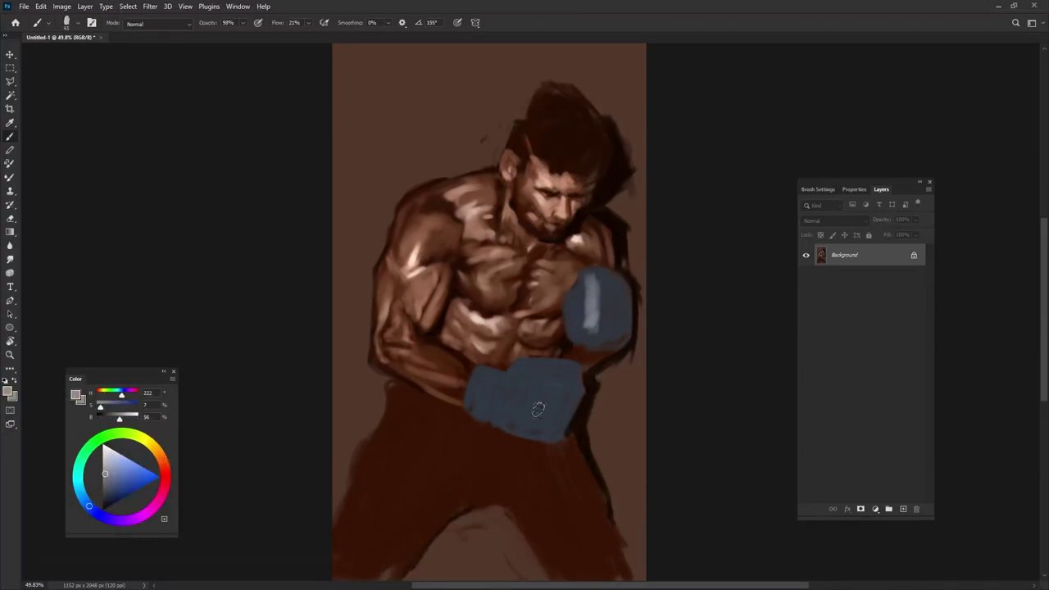
left_click_drag(541, 391, 537, 422)
left_click(631, 295, "alt")
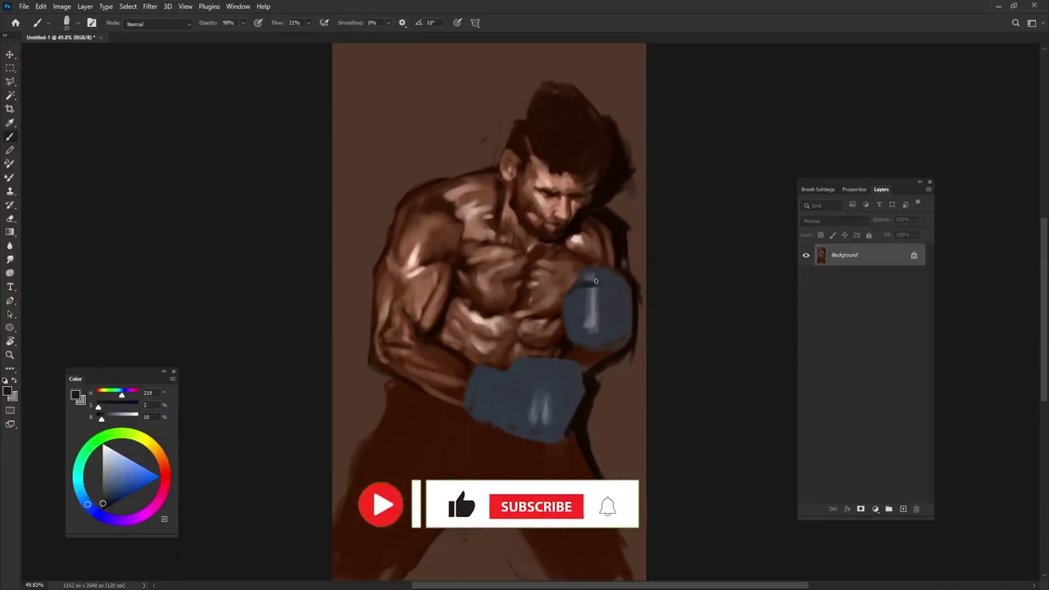
mouse_move(592, 279)
left_mouse_down()
mouse_move(623, 273)
mouse_move(590, 328)
left_mouse_up()
left_click(120, 471)
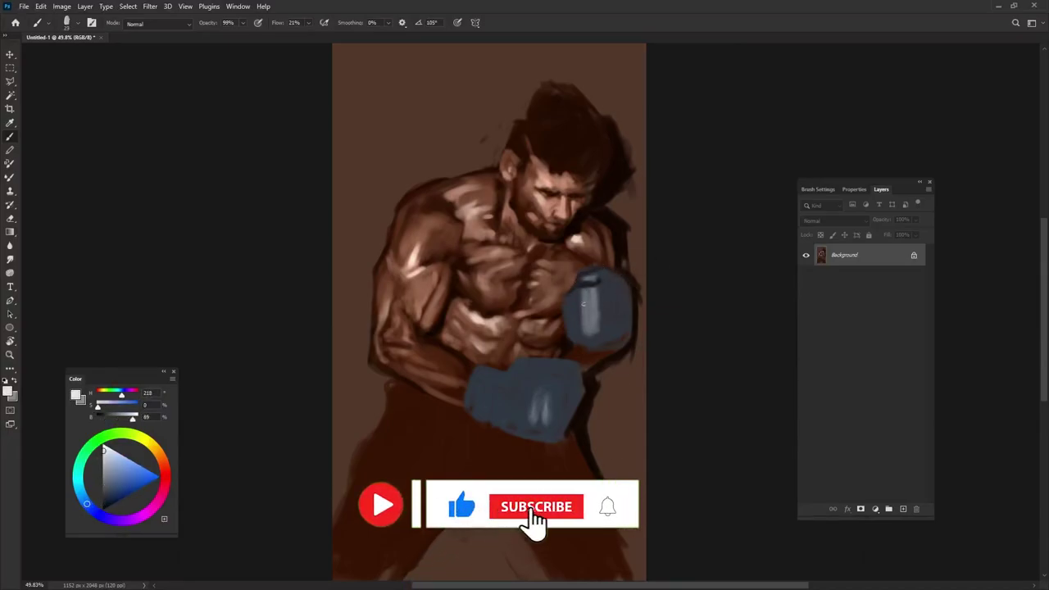
left_click(598, 319, "alt")
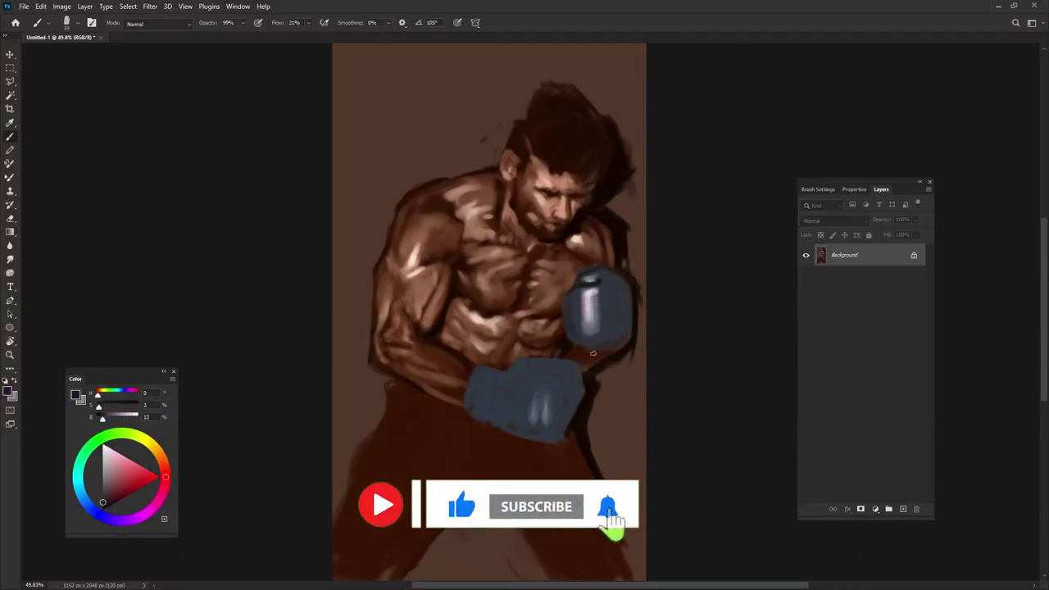
mouse_move(610, 305)
left_mouse_down()
mouse_move(603, 327)
mouse_move(619, 283)
left_mouse_up()
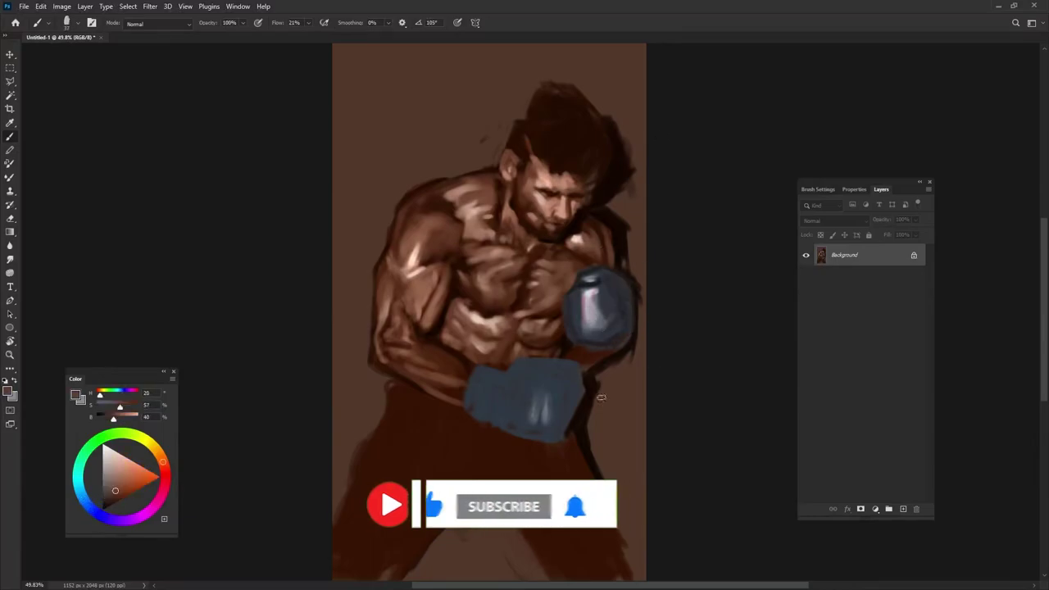
- Shade the lower glove's top and left edges darker and outline its lower-left edge in dark brown
left_click(601, 349, "alt")
left_click(579, 365, "alt")
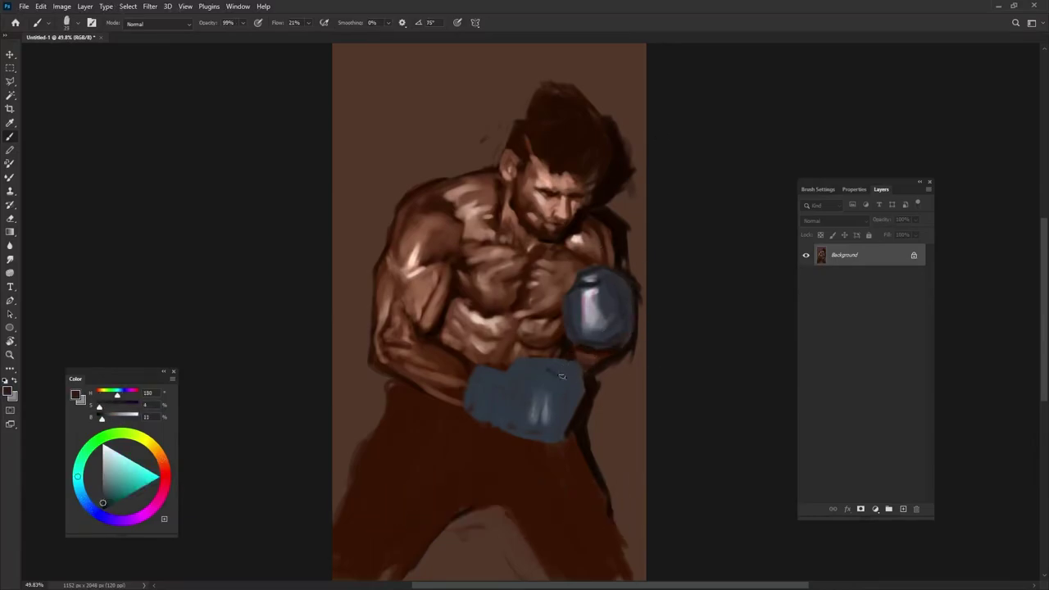
left_click_drag(561, 363, 503, 410)
mouse_move(488, 368)
left_mouse_down()
mouse_move(482, 424)
mouse_move(472, 389)
left_mouse_up()
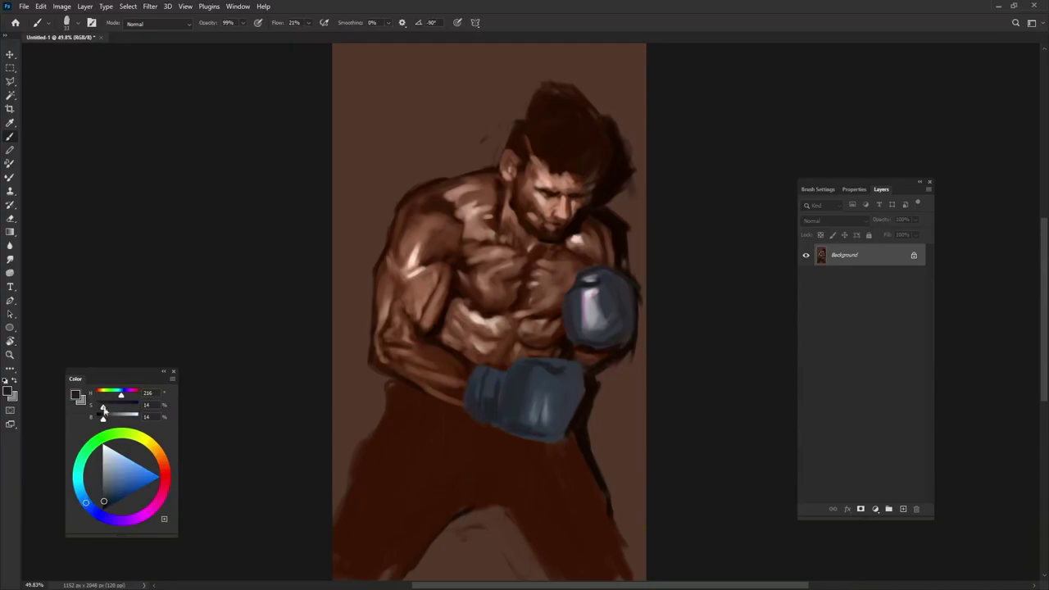
left_click(554, 379, "alt")
left_click(556, 365, "alt")
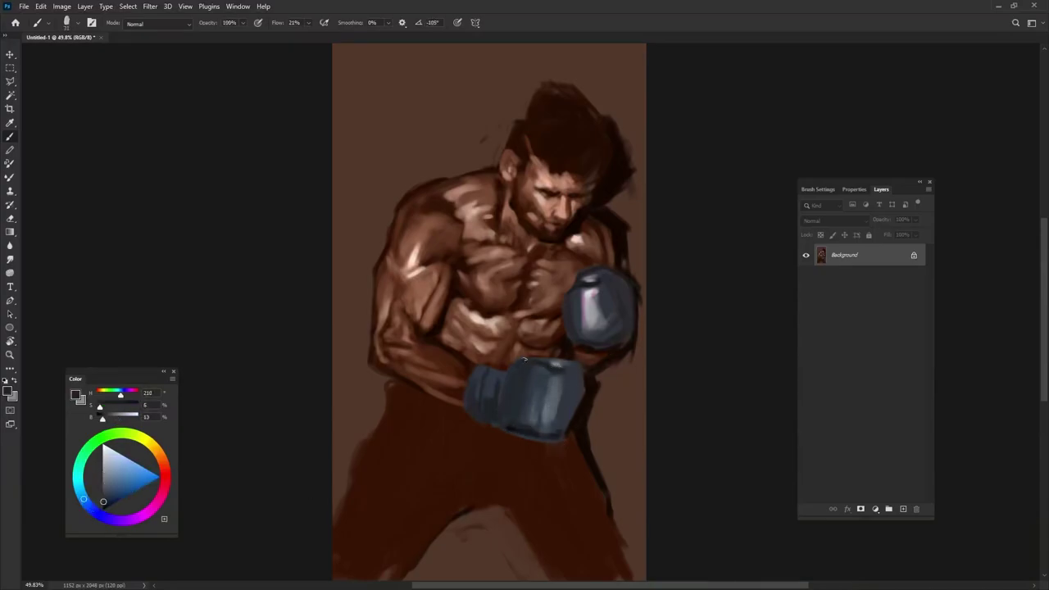
left_click(575, 443, "alt")
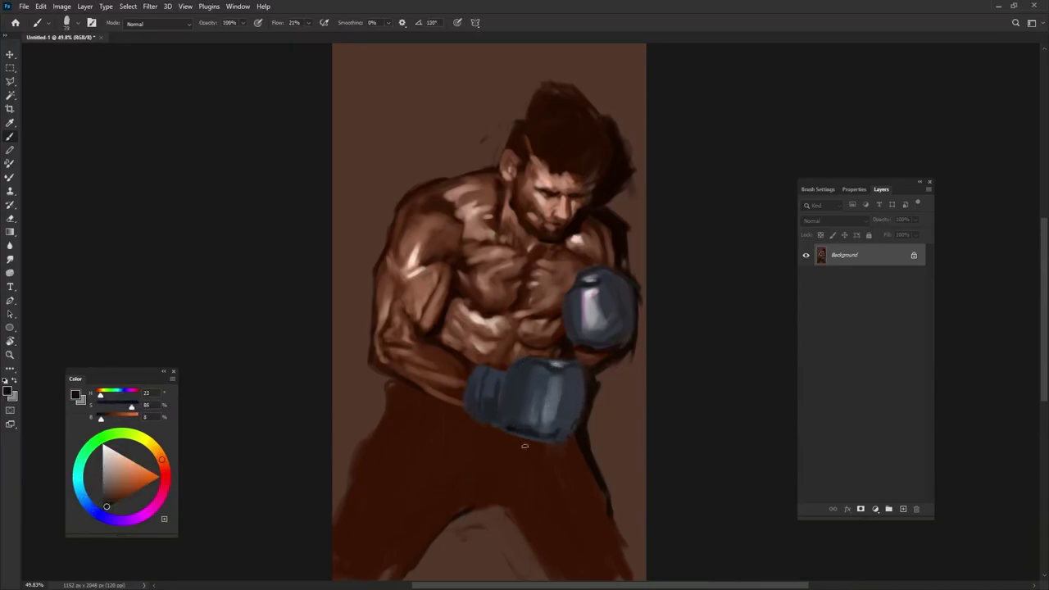
mouse_move(427, 392)
left_mouse_down()
mouse_move(500, 435)
mouse_move(578, 443)
left_mouse_up()
- Add dark marks on the upper glove's right edge and light grey-blue marks on the lower glove
left_click(501, 435, "alt")
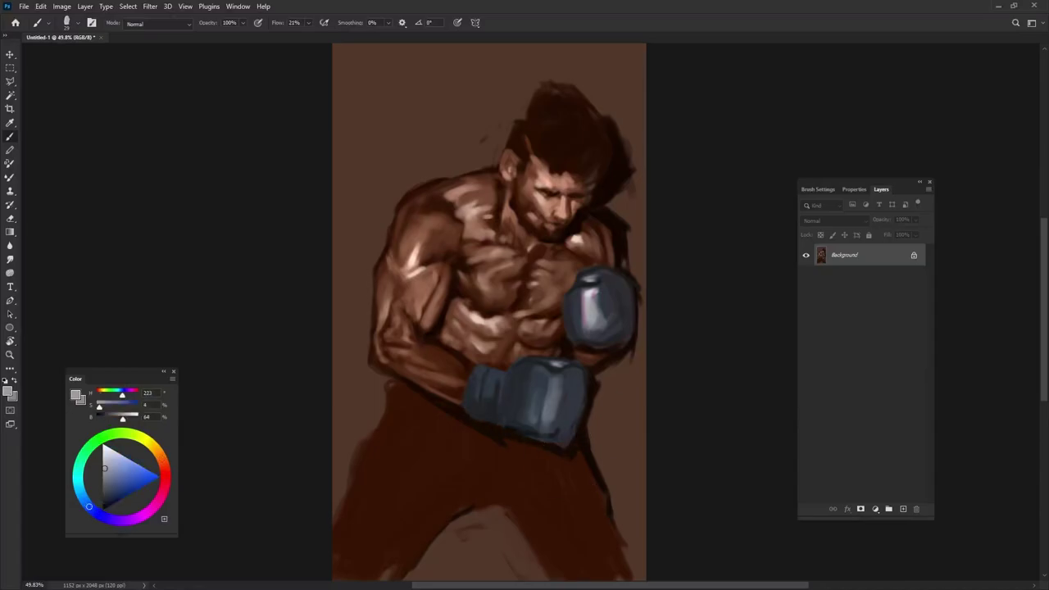
left_click_drag(634, 326, 633, 336)
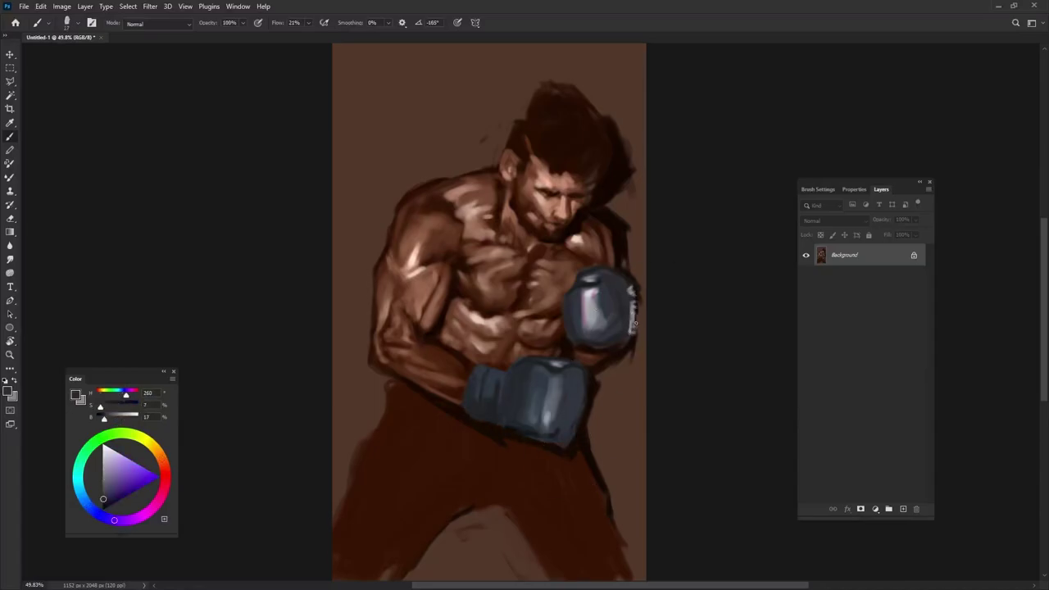
left_click(639, 344, "alt")
left_click_drag(635, 279, 638, 341)
left_click(602, 315, "alt")
mouse_move(549, 385)
left_mouse_down()
mouse_move(562, 392)
mouse_move(547, 431)
mouse_move(558, 438)
mouse_move(548, 426)
mouse_move(537, 441)
left_mouse_up()
left_click(542, 395, "alt")
- Wrap dark gold tape around the cuffs of both gloves
left_click(524, 442, "alt")
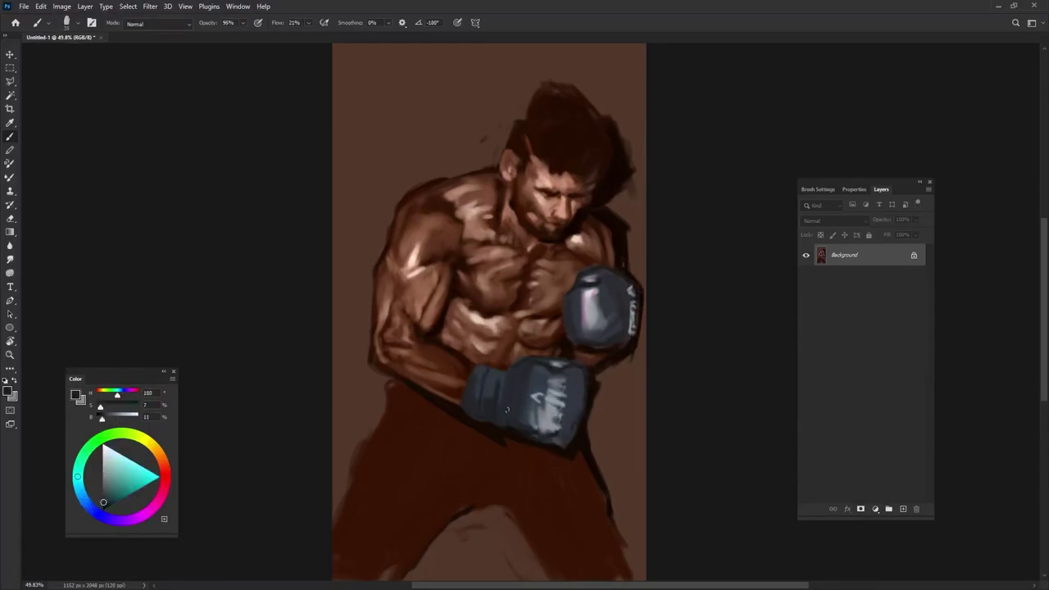
left_click(490, 403, "alt")
left_click(482, 393, "alt")
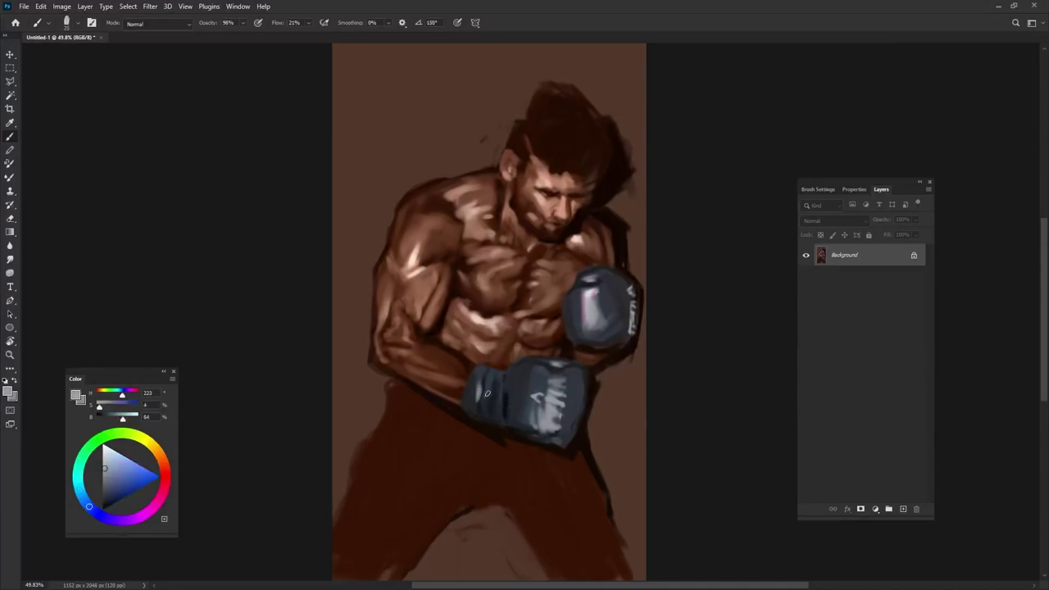
left_click(482, 371, "alt")
left_click(524, 399, "alt")
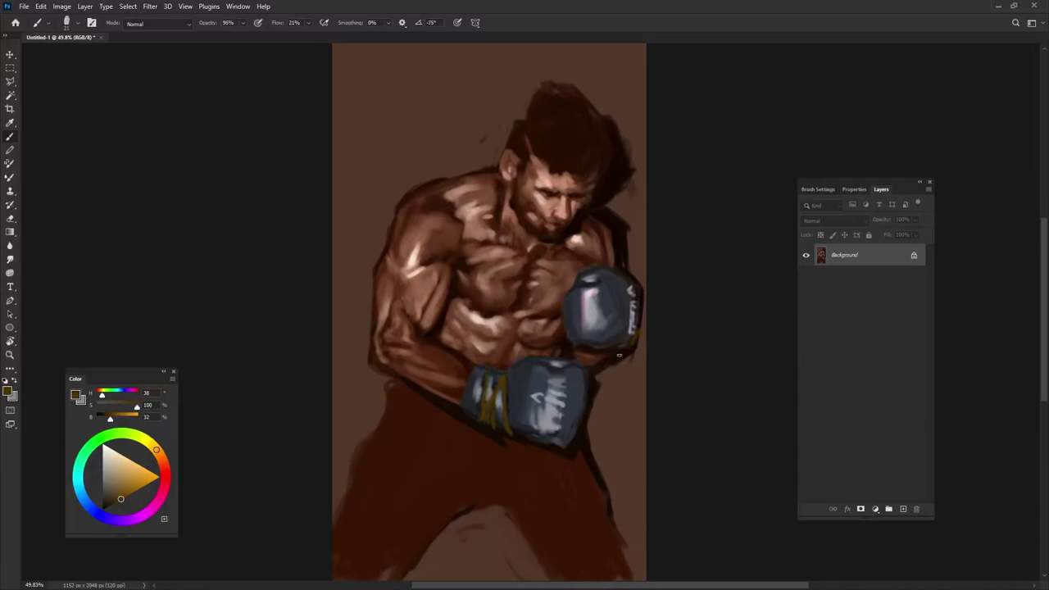
left_click(481, 449, "alt")
mouse_move(393, 442)
left_mouse_down()
mouse_move(471, 430)
mouse_move(451, 414)
left_mouse_up()
mouse_move(373, 463)
left_mouse_down()
mouse_move(483, 442)
mouse_move(414, 413)
left_mouse_up()
- Paint light grey-blue lace marks on the trunks below the lower glove
left_click(497, 443, "alt")
left_click_drag(490, 432, 496, 463)
left_click_drag(501, 434, 522, 456)
- Darken the shorts and legs with dark brown strokes
left_click(432, 422, "alt")
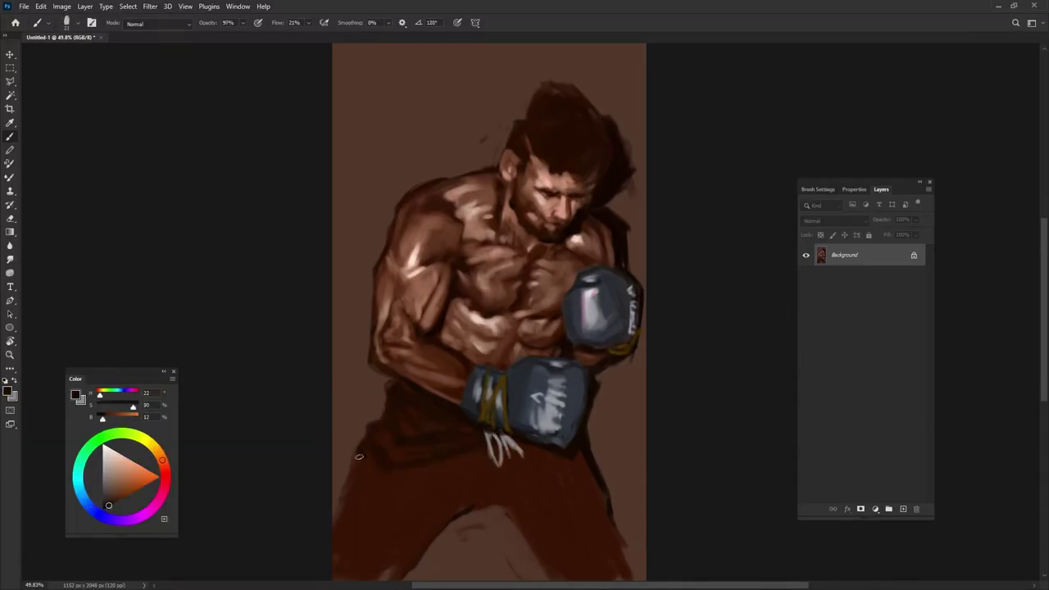
left_click_drag(358, 456, 344, 524)
mouse_move(491, 496)
left_mouse_down()
mouse_move(560, 464)
mouse_move(590, 557)
left_mouse_up()
left_click(525, 491, "alt")
left_click_drag(443, 525, 524, 492)
left_click_drag(598, 483, 518, 485)
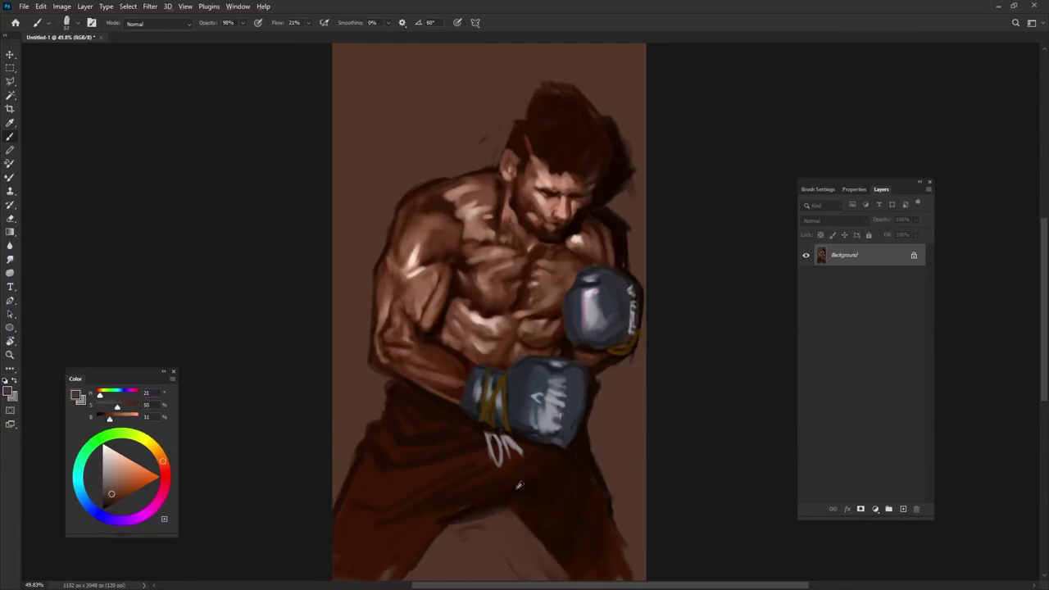
- Deepen the shorts and leg edges with near-black brown, adding lighter floor strokes
left_click(518, 485, "alt")
left_click_drag(351, 520, 434, 516)
left_click_drag(409, 488, 459, 459)
left_click_drag(360, 491, 380, 573)
mouse_move(606, 492)
left_mouse_down()
mouse_move(627, 565)
mouse_move(517, 516)
left_mouse_up()
left_click(491, 541, "alt")
right_click(524, 518)
- Paint light brown textured-brush strokes behind the head and along the left background
double_click(523, 514)
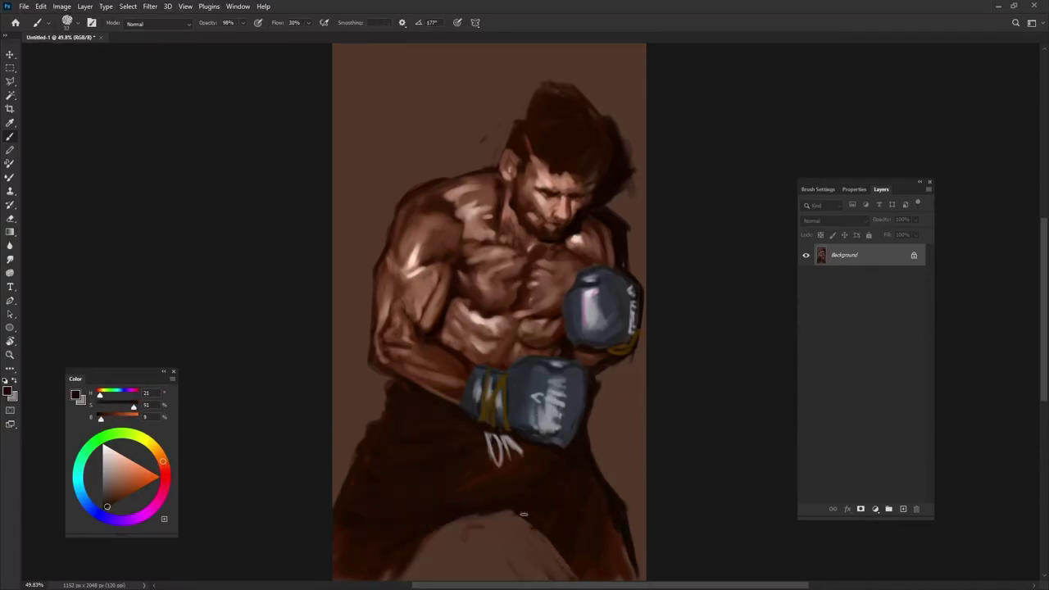
left_click(523, 514, "alt")
mouse_move(457, 112)
left_mouse_down()
mouse_move(510, 70)
mouse_move(391, 159)
mouse_move(353, 467)
left_mouse_up()
mouse_move(512, 121)
left_mouse_down()
mouse_move(567, 64)
mouse_move(360, 377)
left_mouse_up()
- Add a pale vertical patch and a glowing light spot above the boxer's head
left_click(635, 131, "alt")
left_click_drag(443, 70, 442, 155)
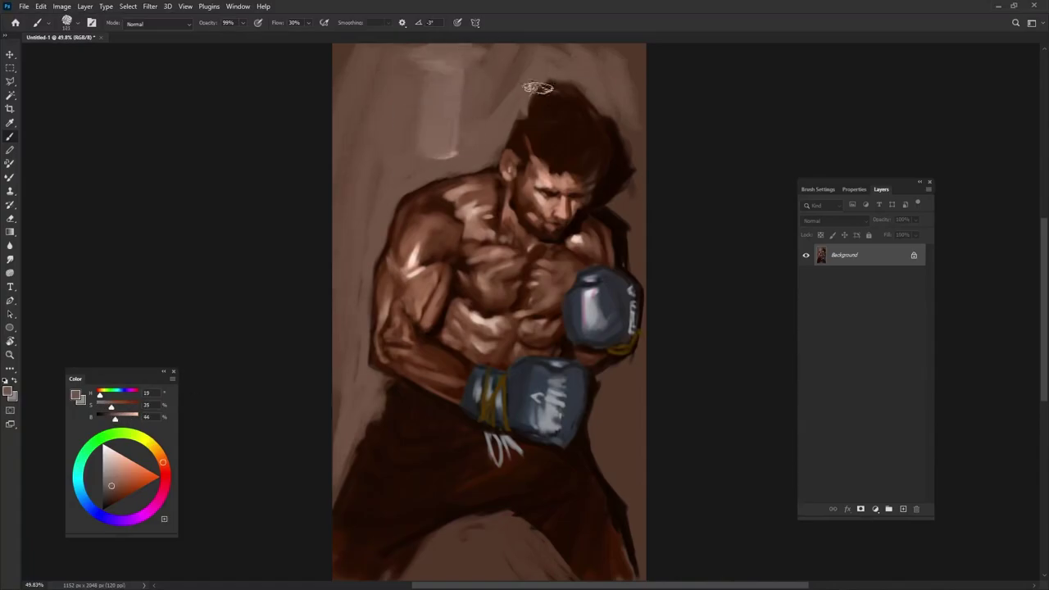
left_click_drag(434, 74, 447, 82)
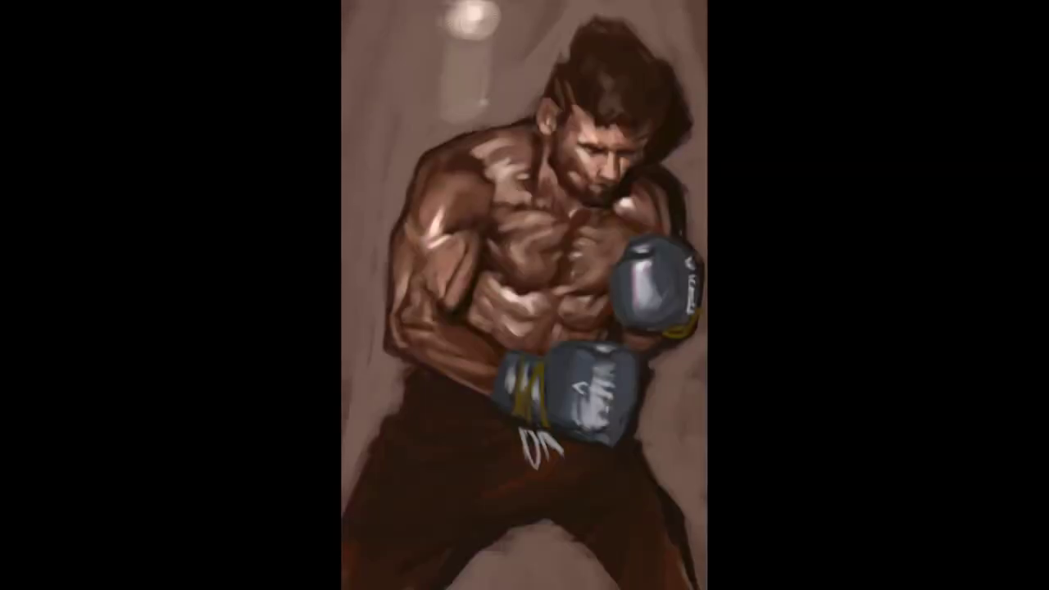